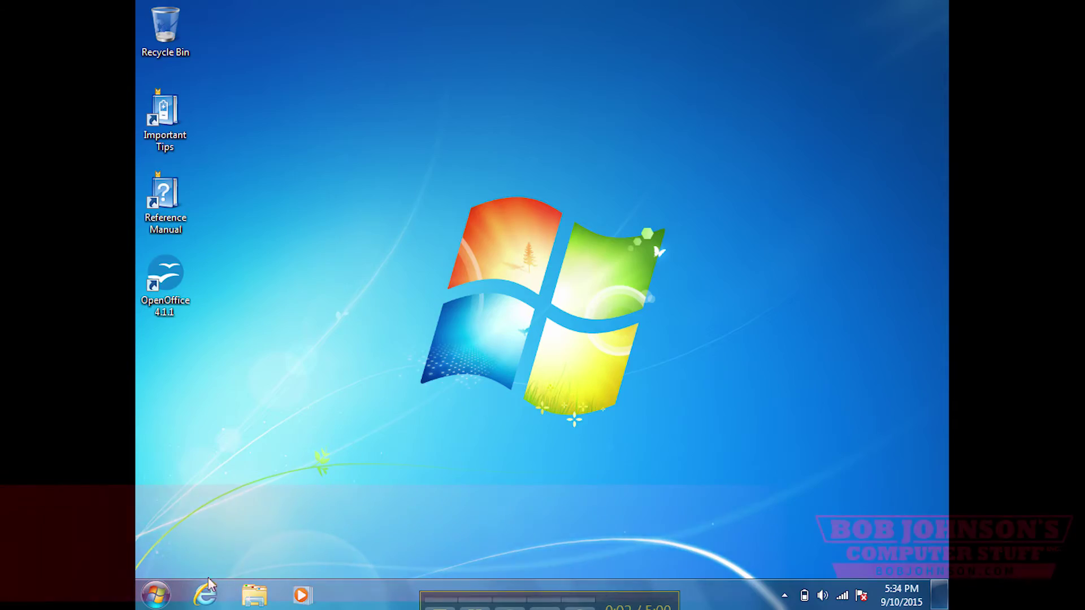
Step: Open Internet Explorer and load the Toughbook Wireless Carrier page at business.panasonic.com, using the address path beginning support-computerstablets-downloads-wireless
click(205, 594)
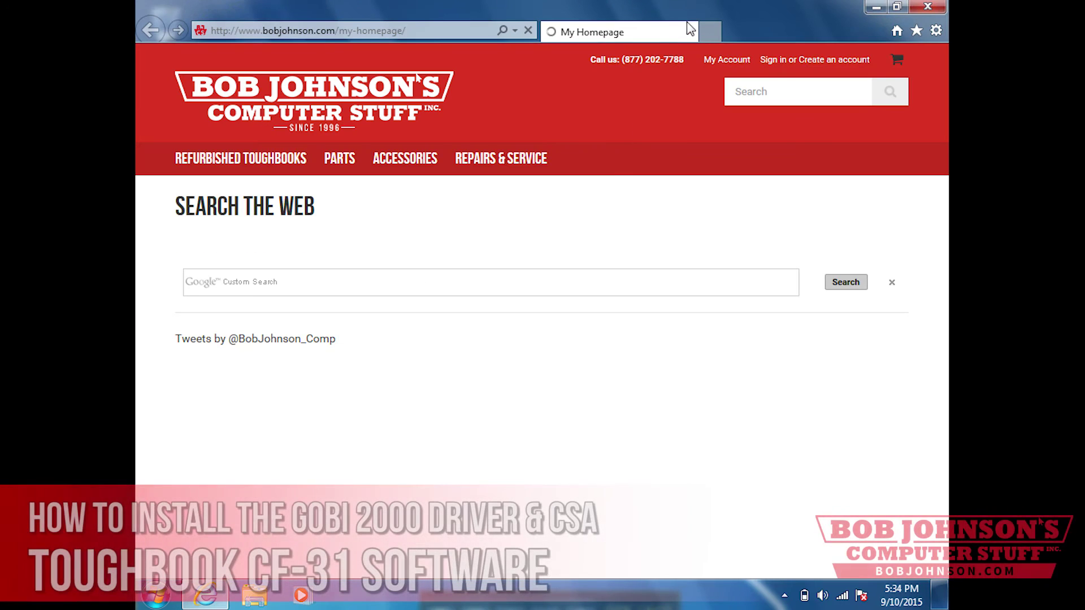
click(423, 25)
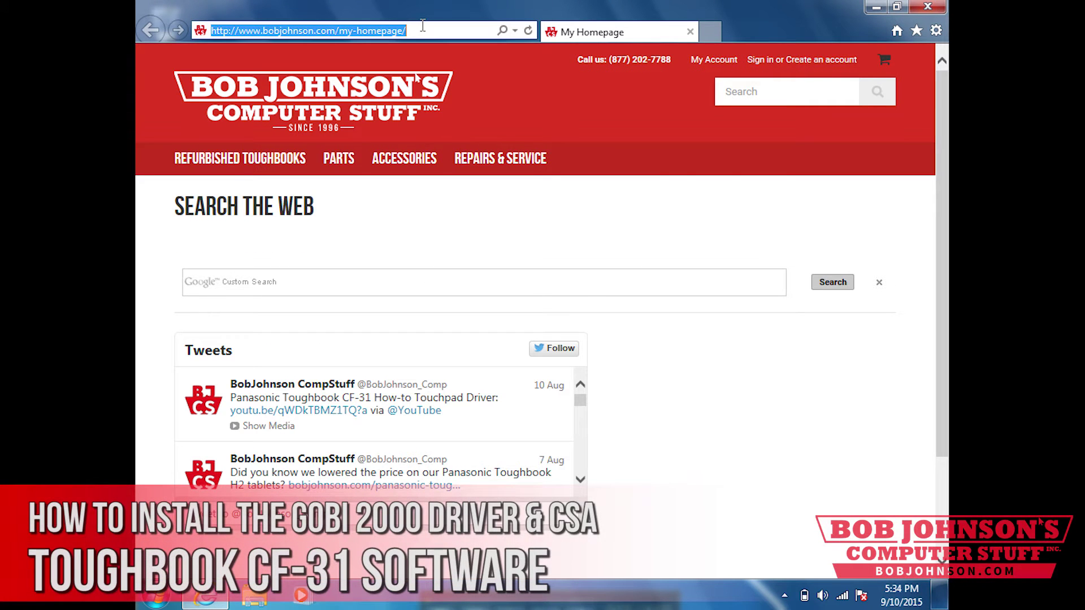
key(BackSpace)
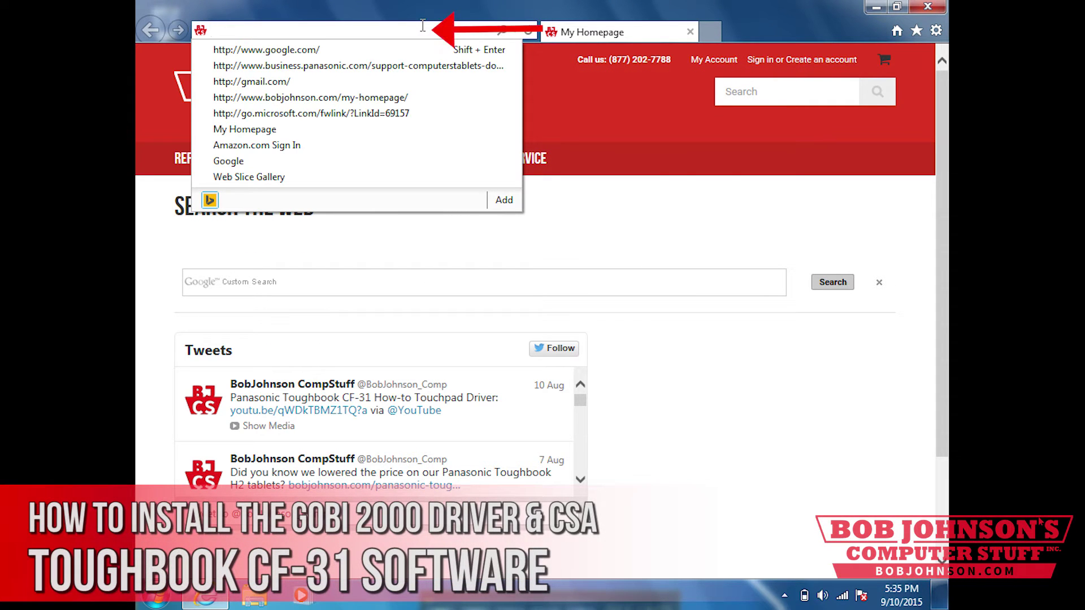
text(busoin)
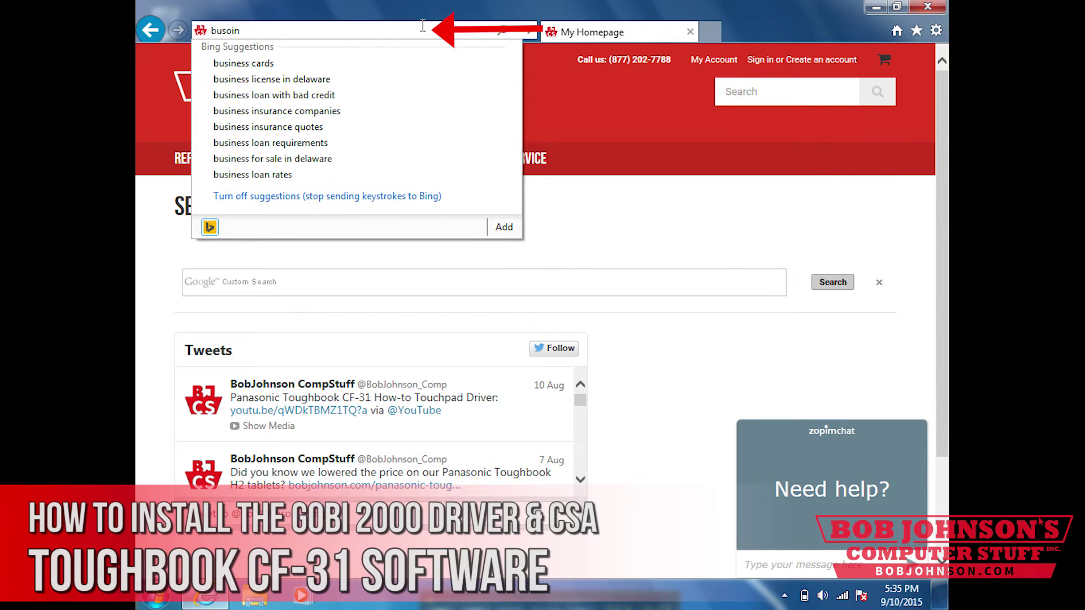
key(BackSpace)
key(BackSpace)
key(BackSpace)
text(iness.panasonic)
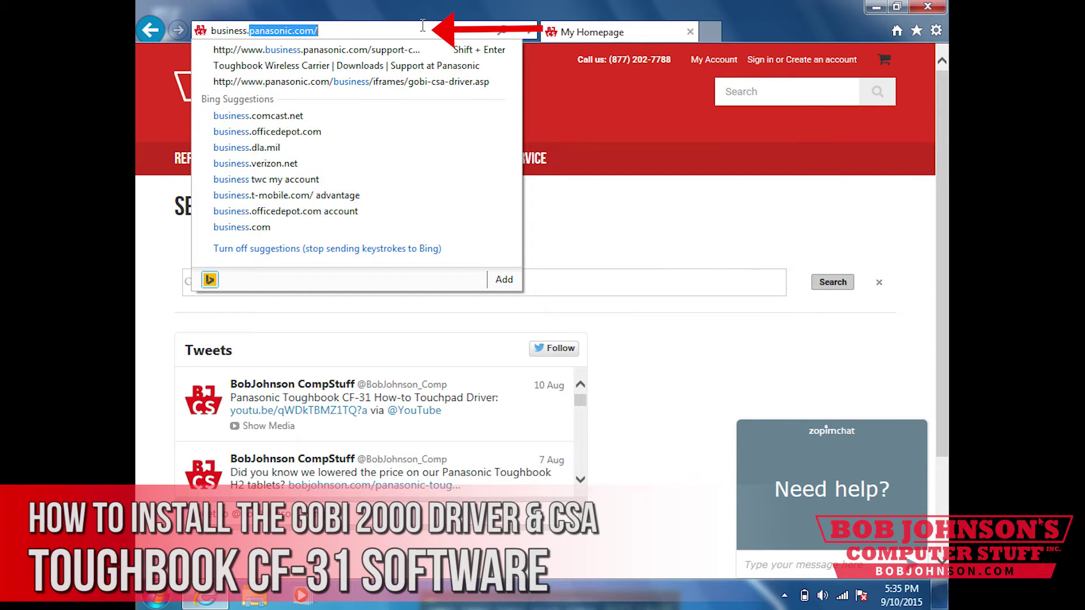
text(.com/)
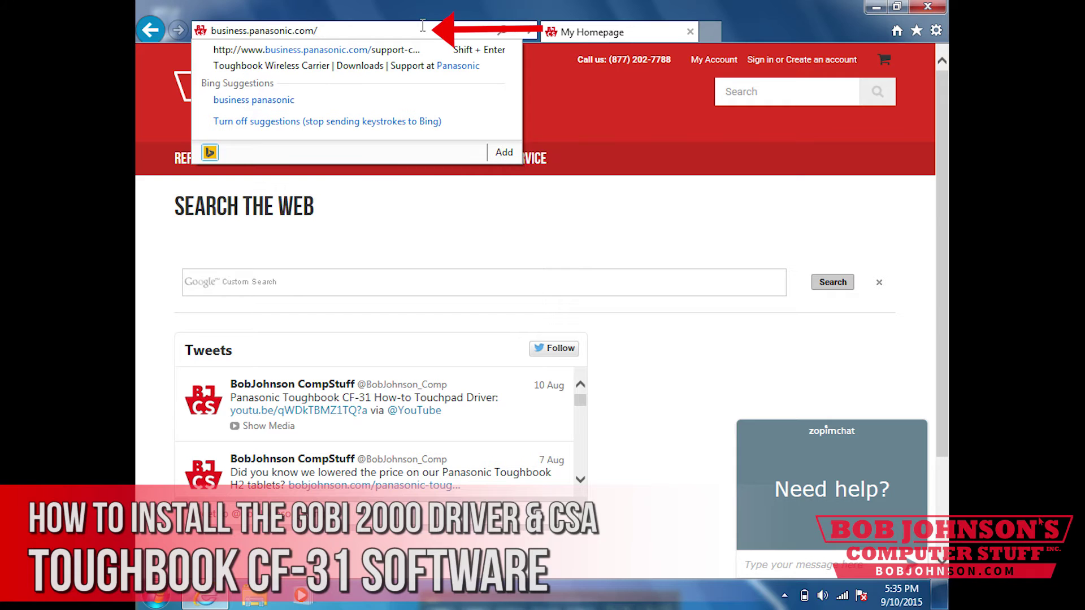
text(support)
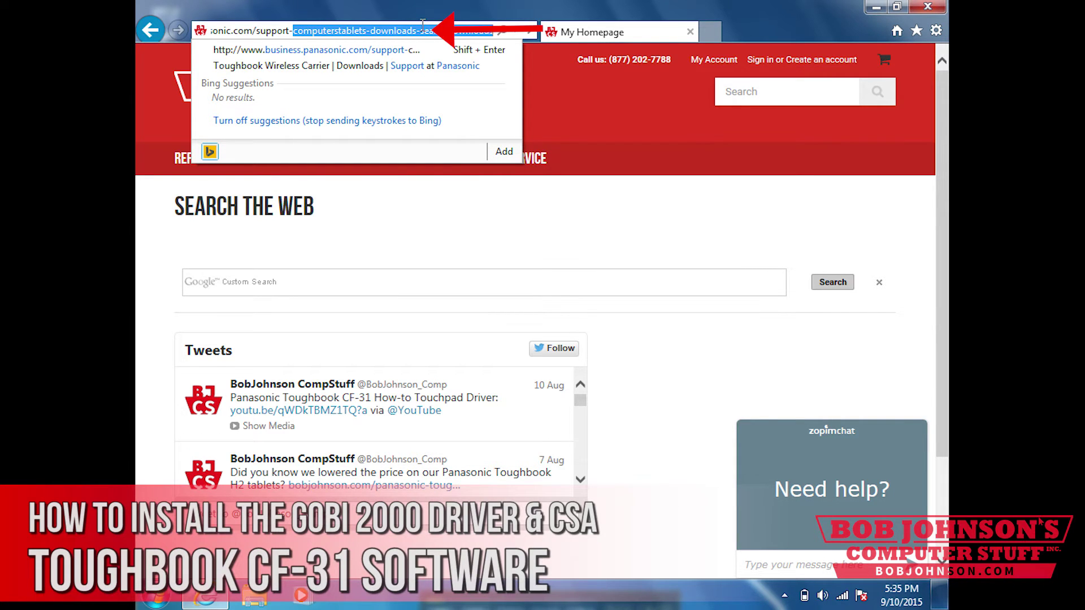
text(-computer)
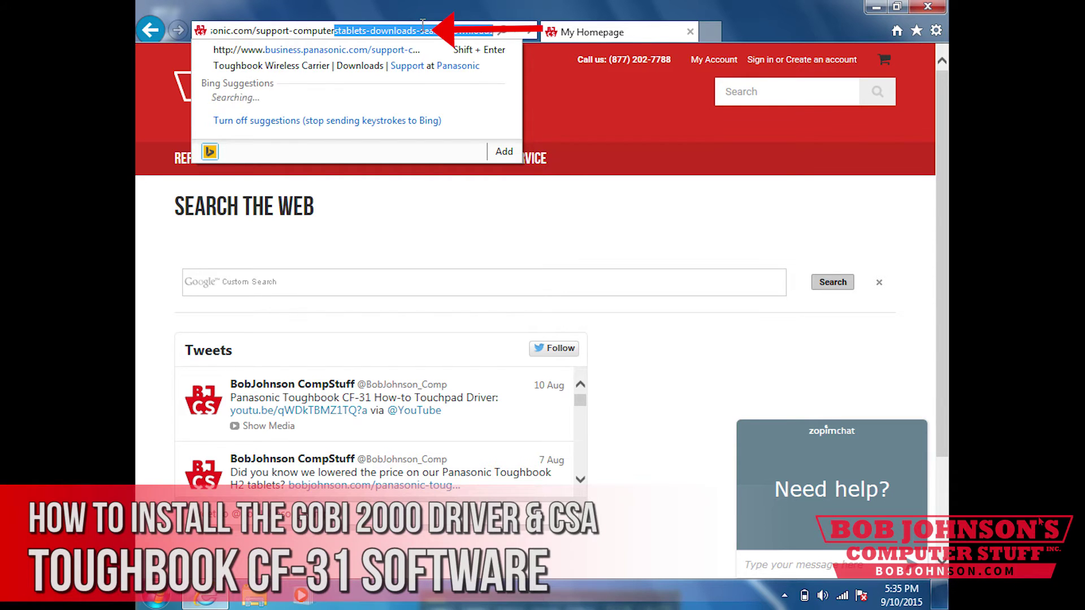
text(stablets-download)
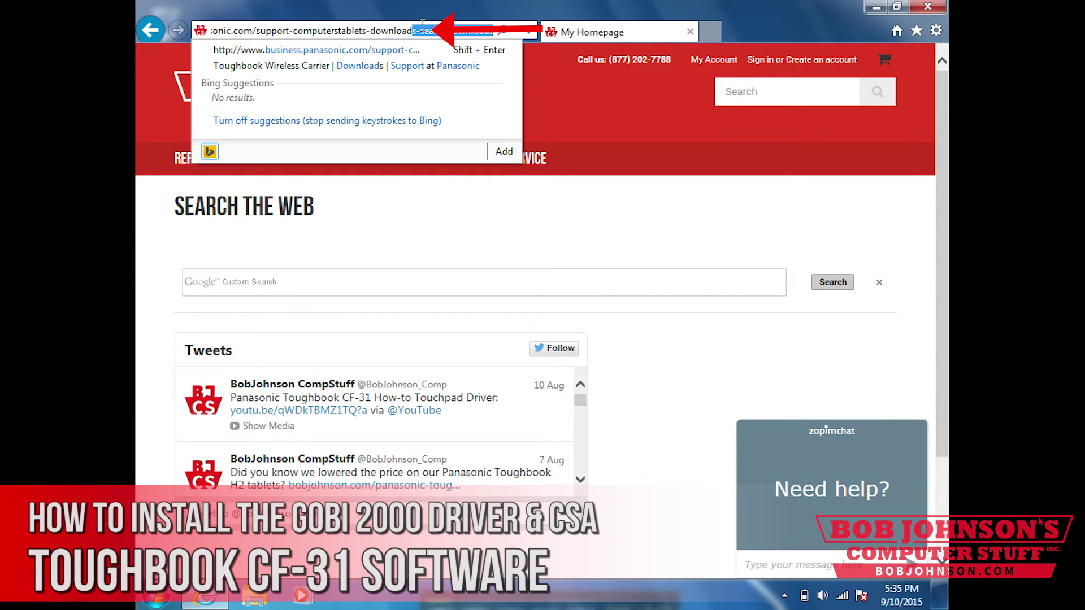
text(s-wireless)
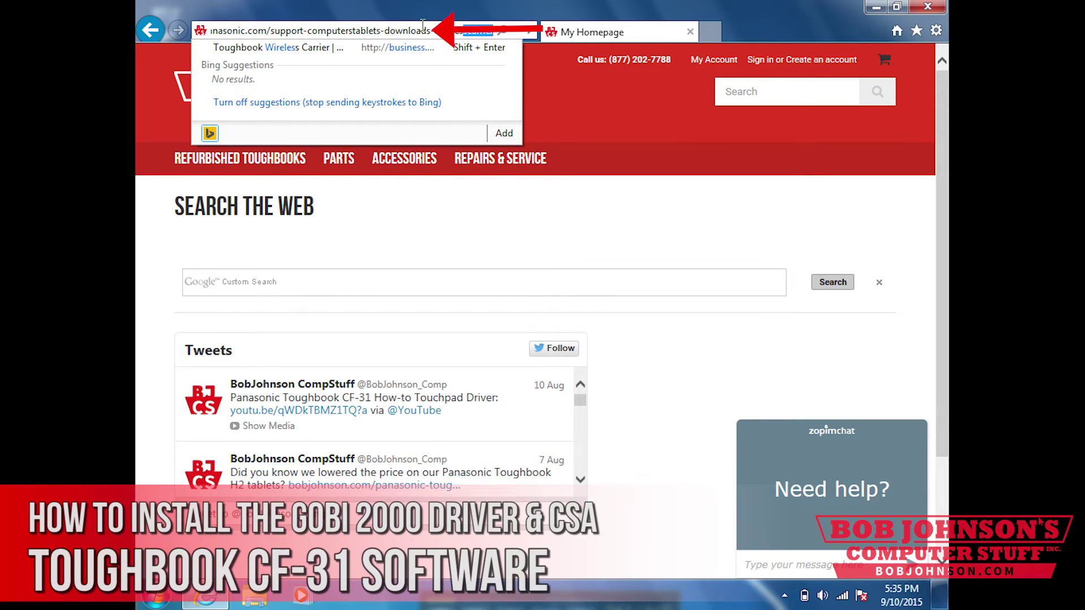
key(Return)
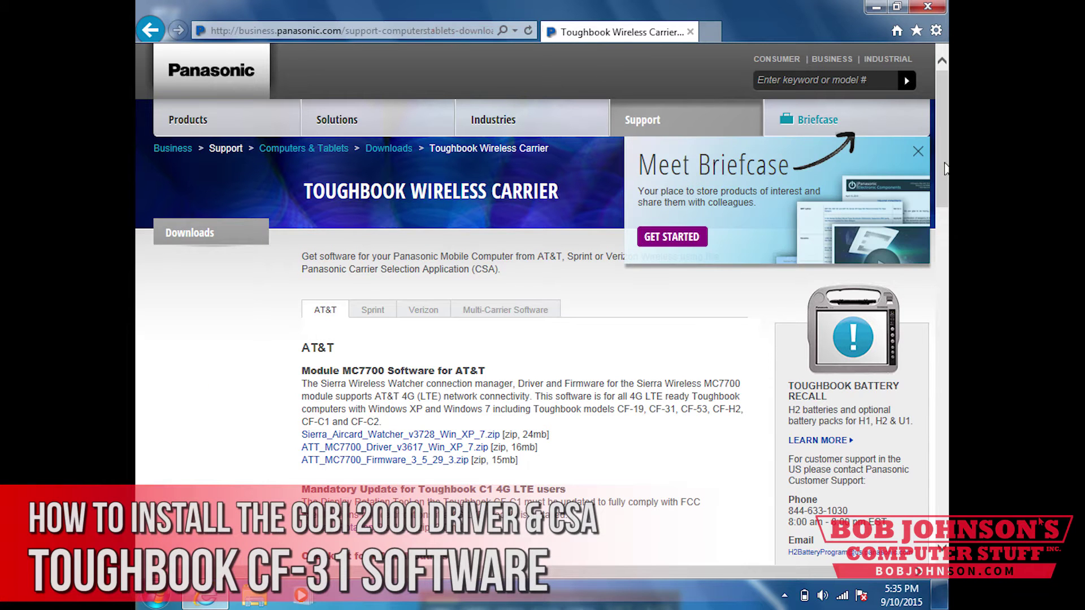
Step: Dismiss the Briefcase pop-up and open the CSA Install Pack registration for Gobi and Gobi2000 from the multi-carrier software
click(920, 154)
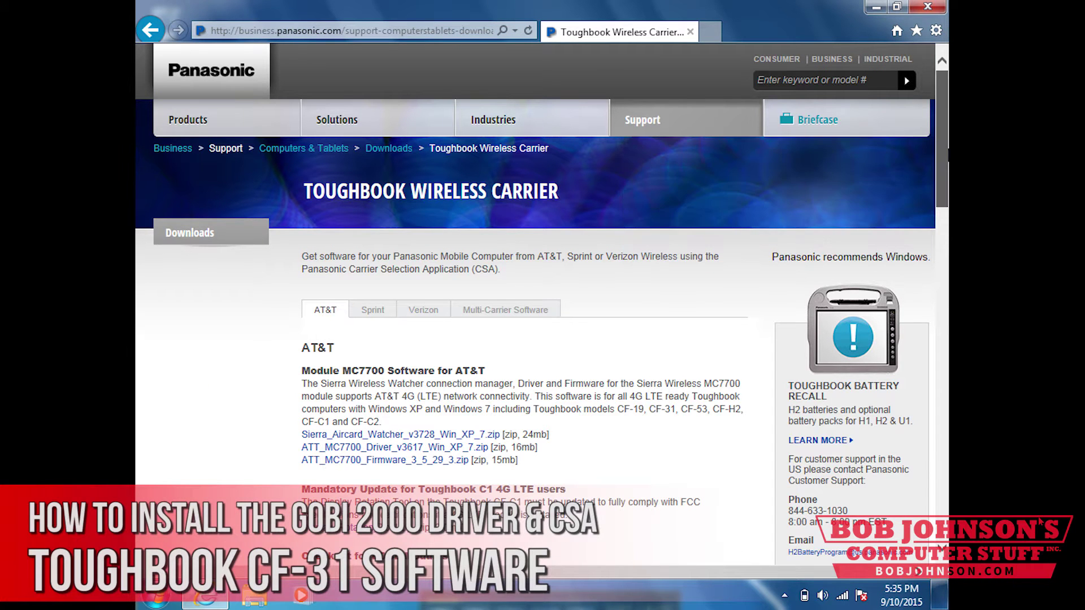
scroll(943, 203, down, 3)
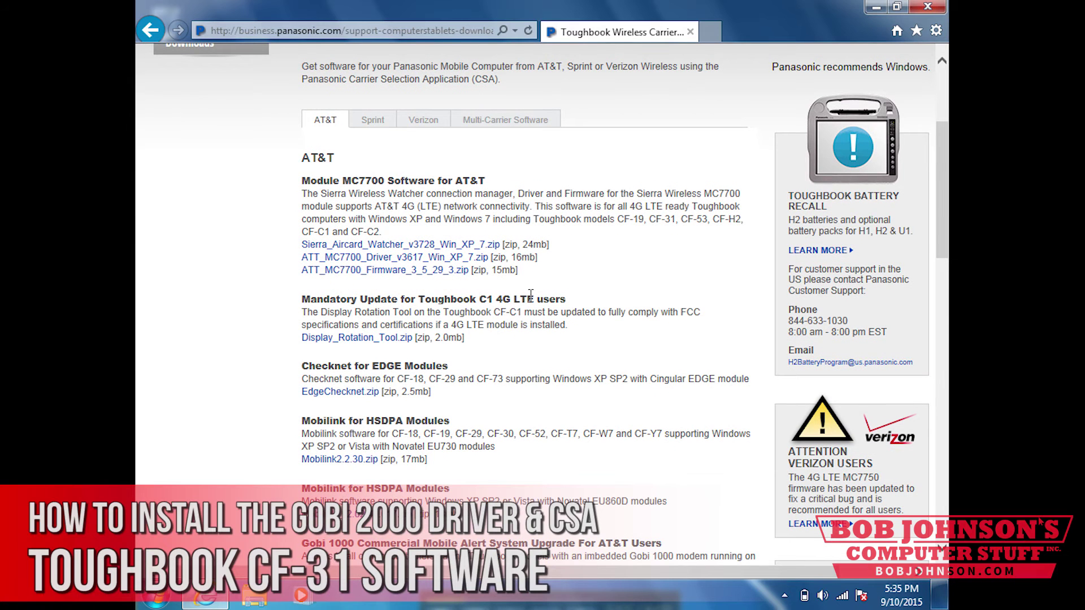
click(503, 125)
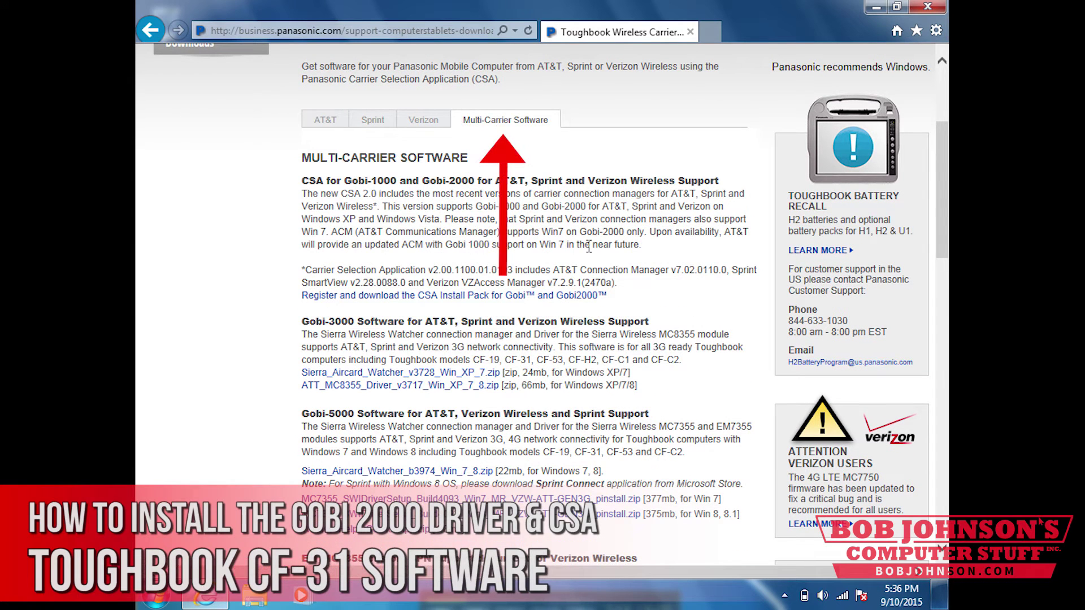
scroll(516, 145, down, 1)
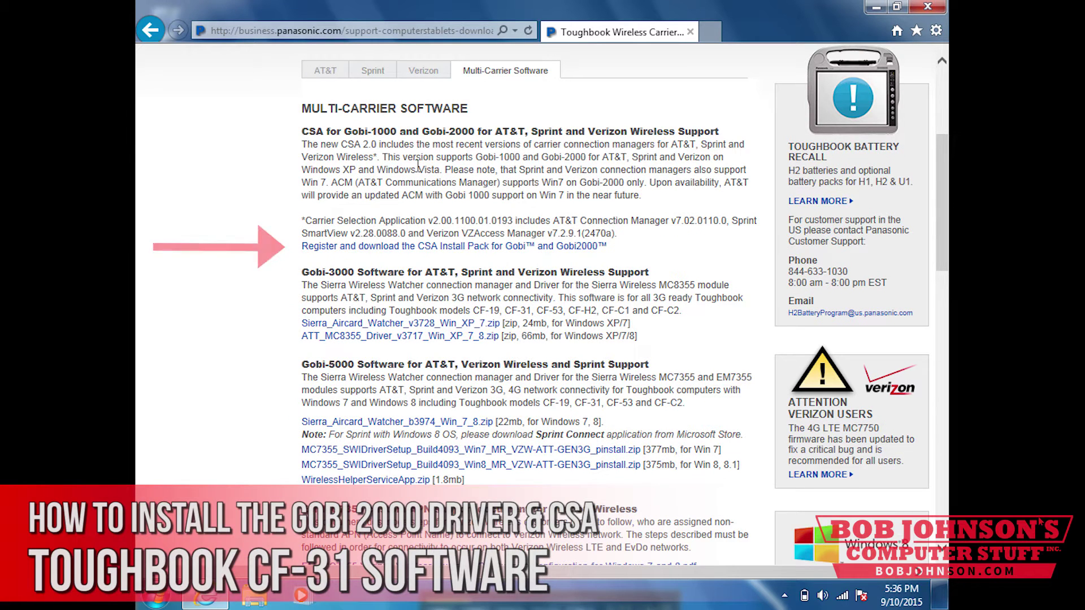
click(470, 249)
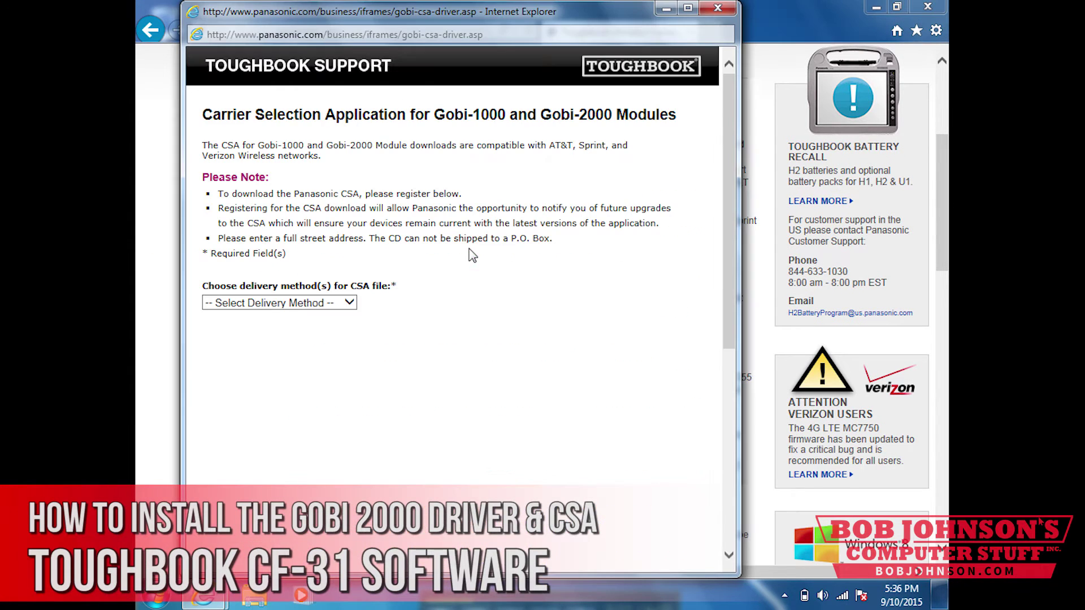
Step: Choose Download Now [exe, 258mb] as the delivery method and register with the email address, first name, last name and business name
click(350, 307)
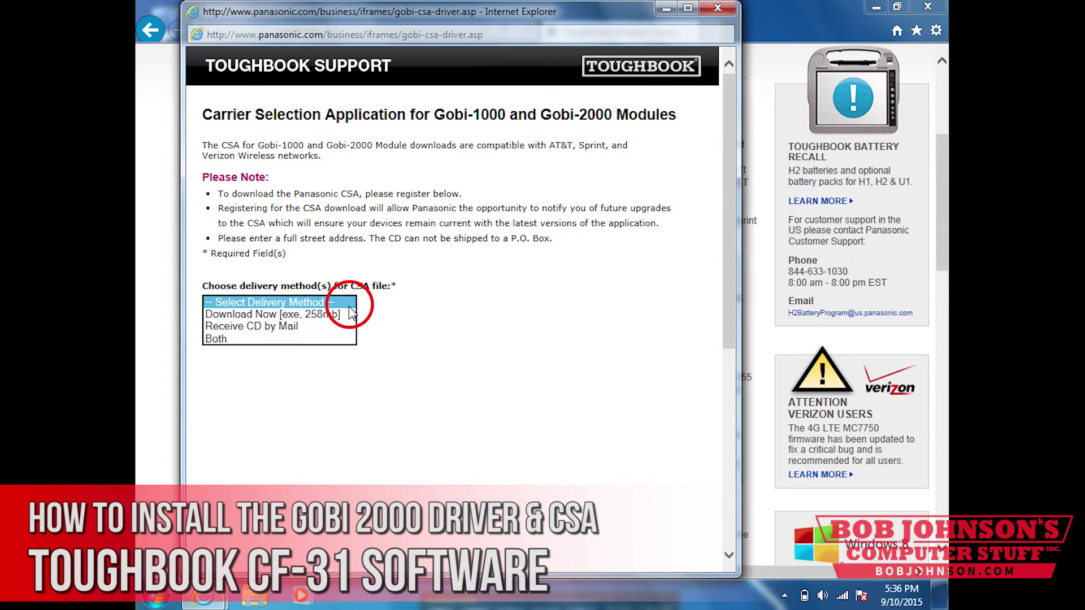
click(282, 314)
click(355, 342)
click(314, 383)
click(523, 384)
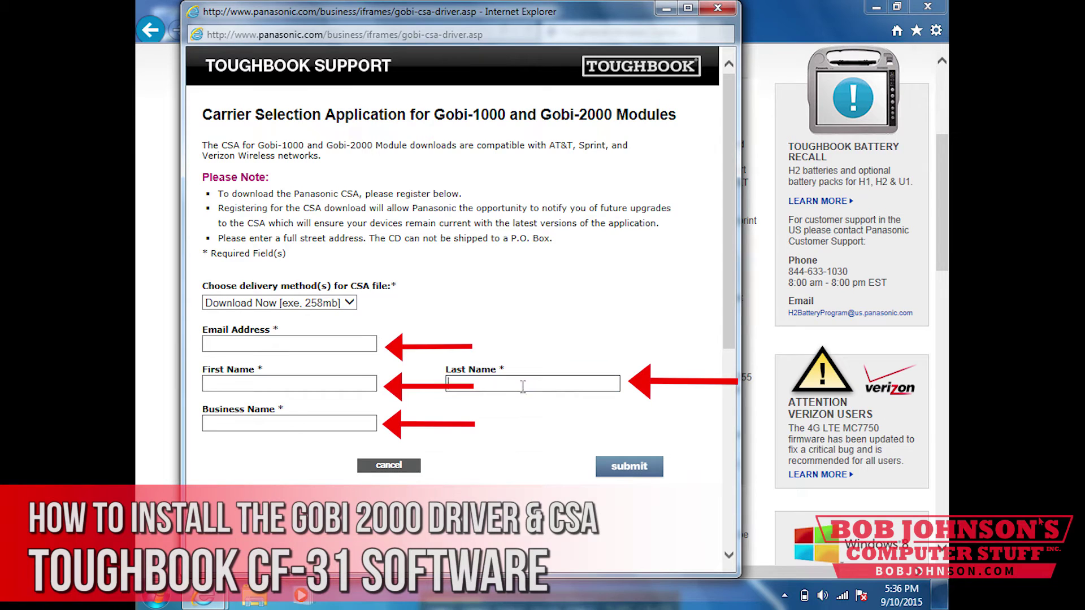
click(293, 421)
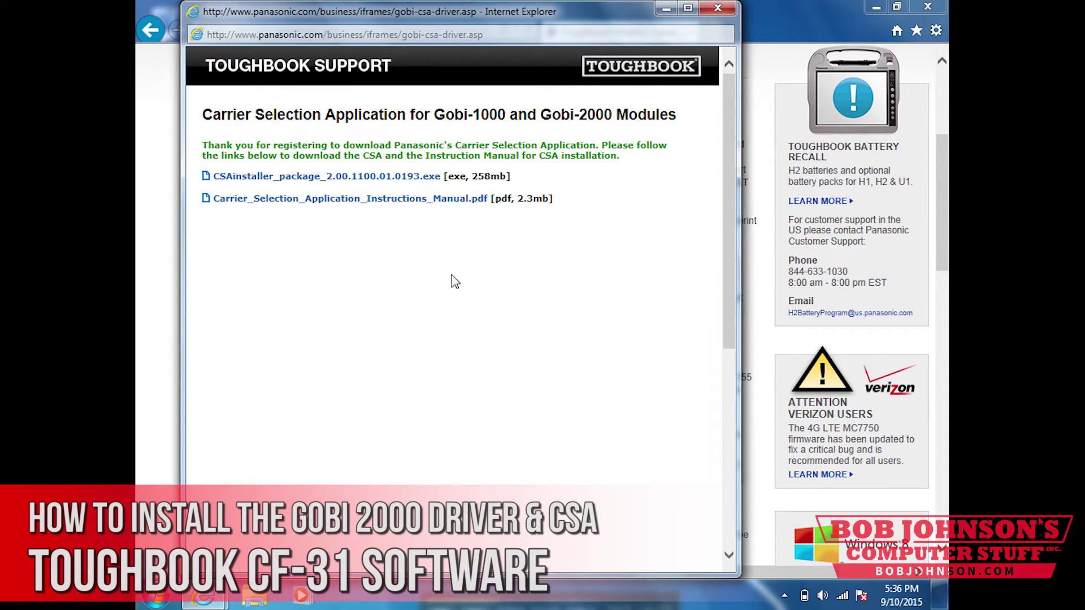
click(417, 177)
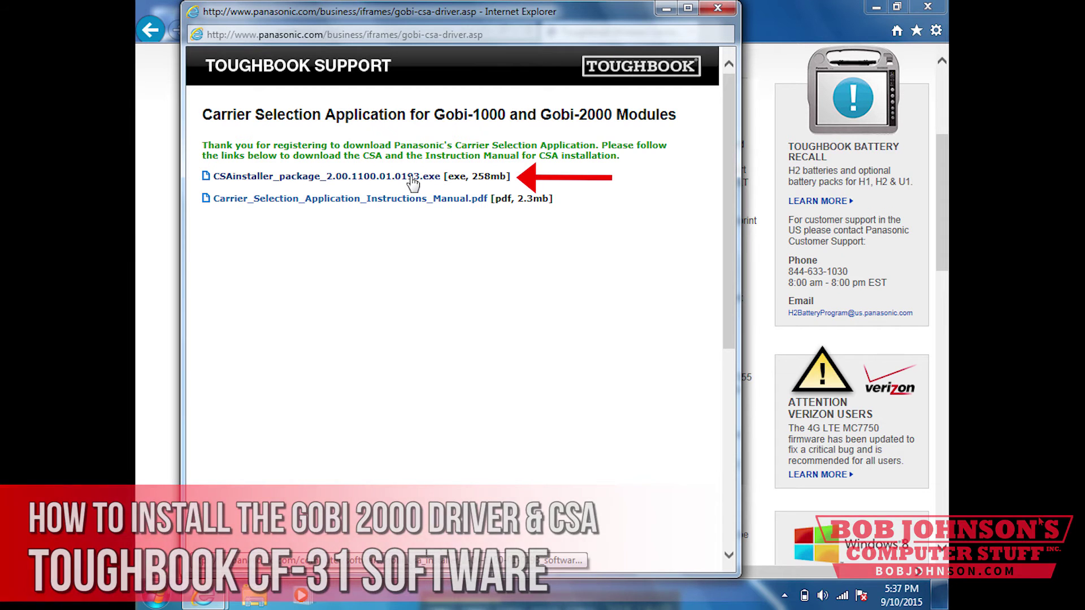
click(579, 554)
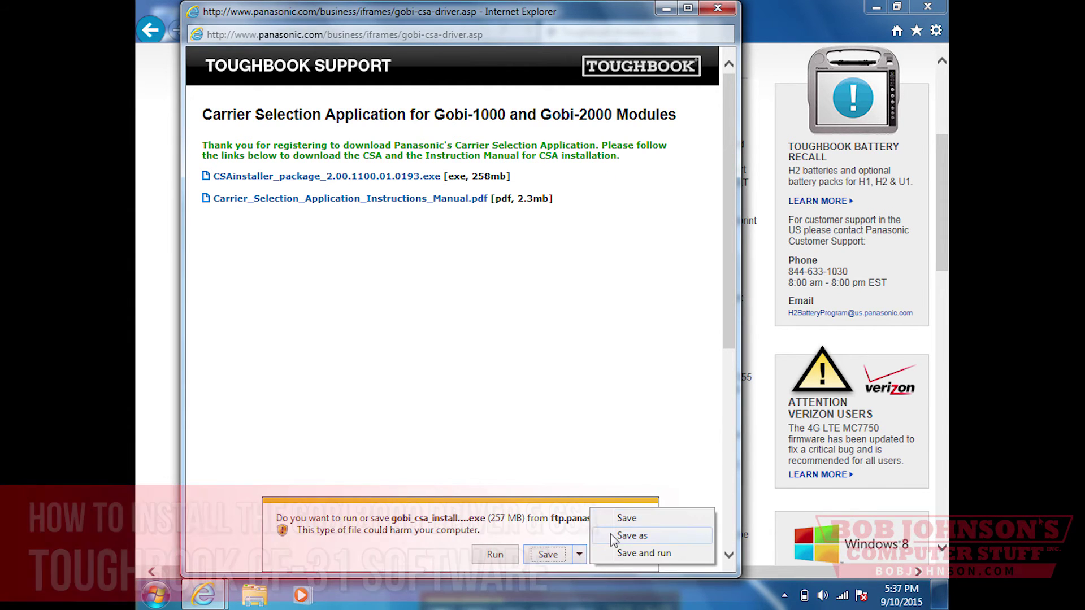
click(613, 535)
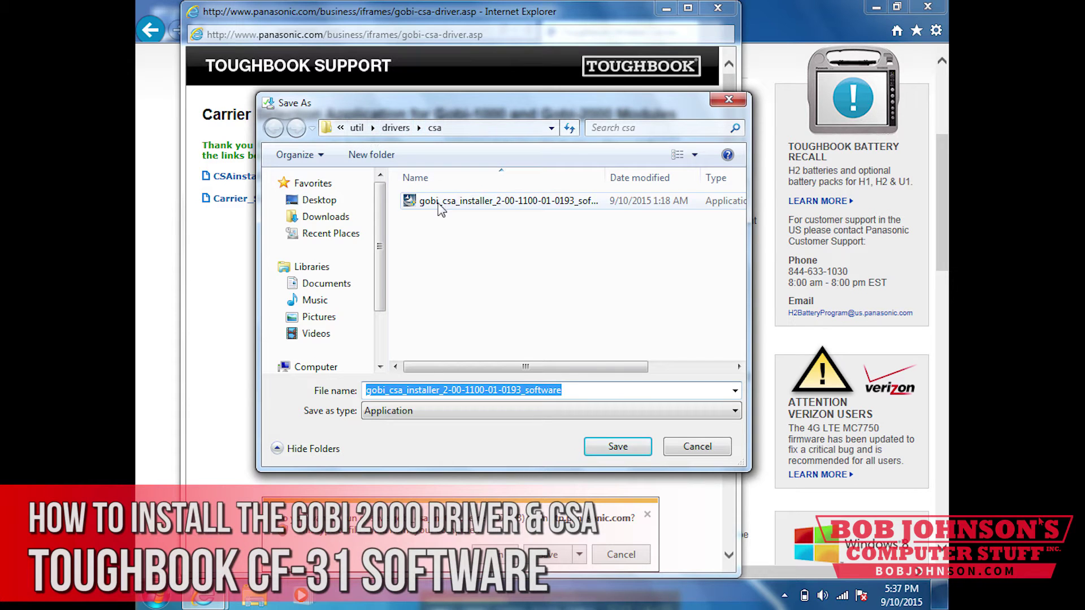
click(617, 447)
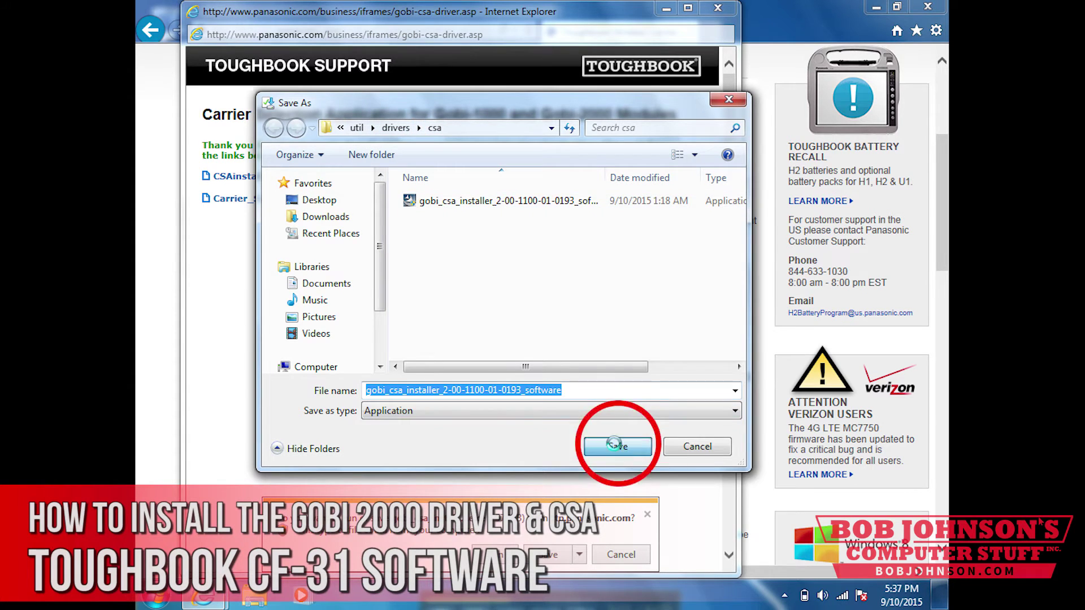
click(601, 298)
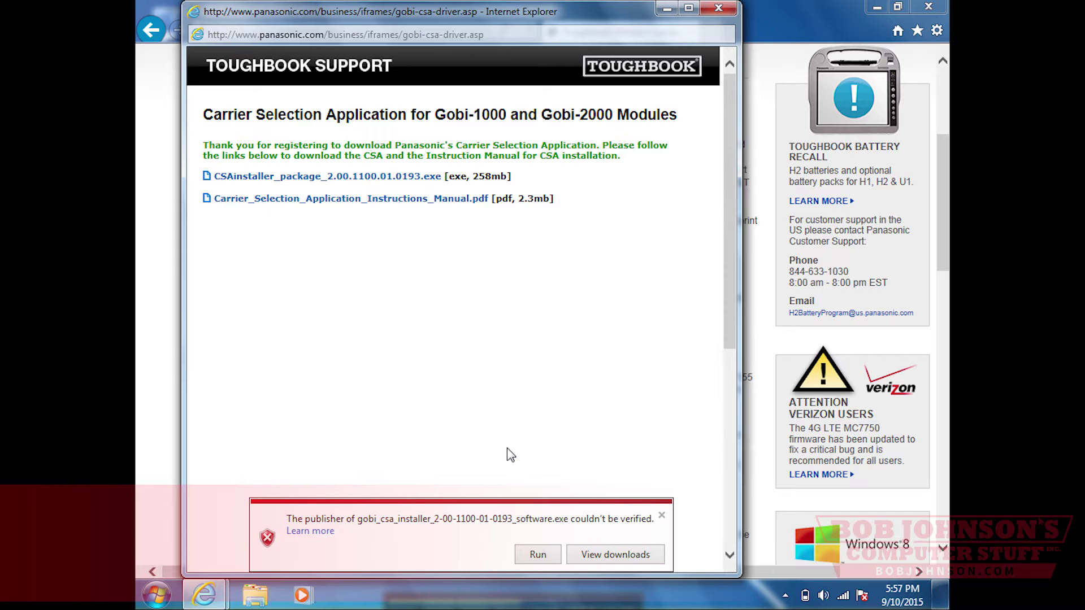
Step: Dismiss the download notification, close the Toughbook Support registration window and minimize the browser
click(662, 516)
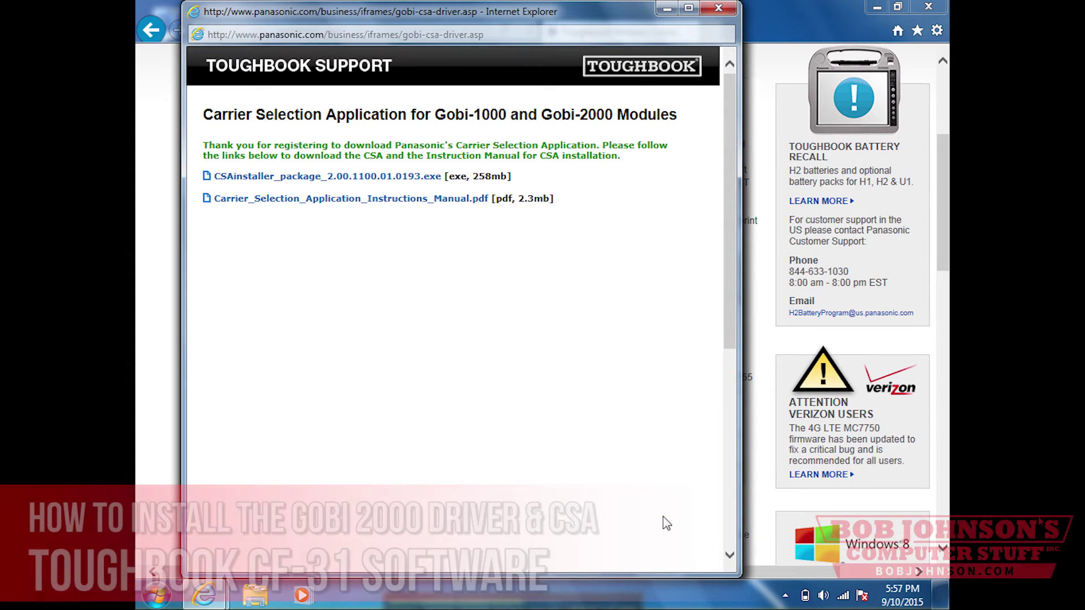
click(718, 8)
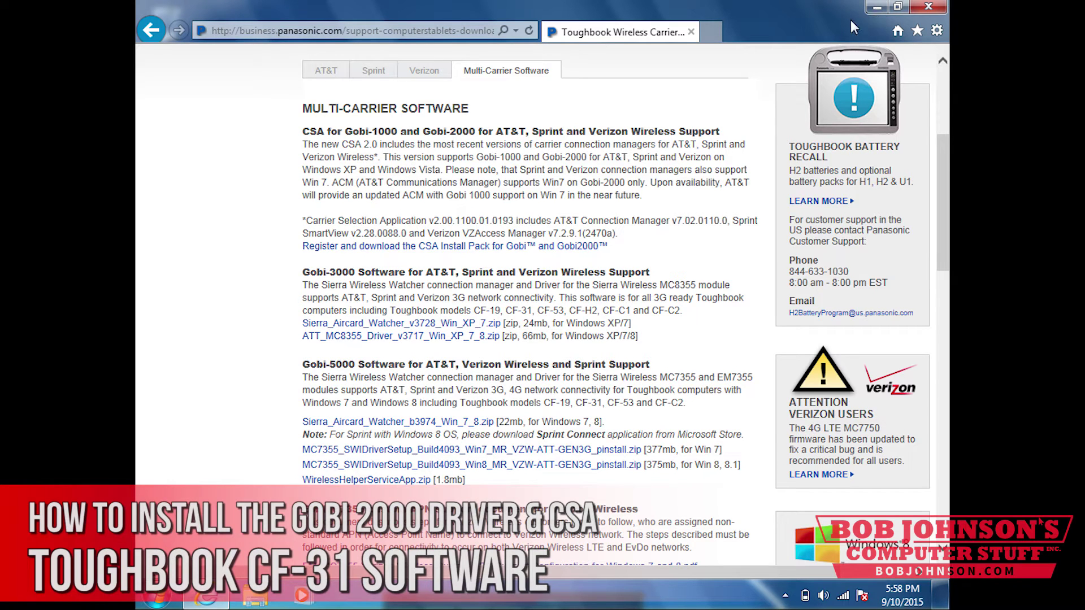
click(878, 8)
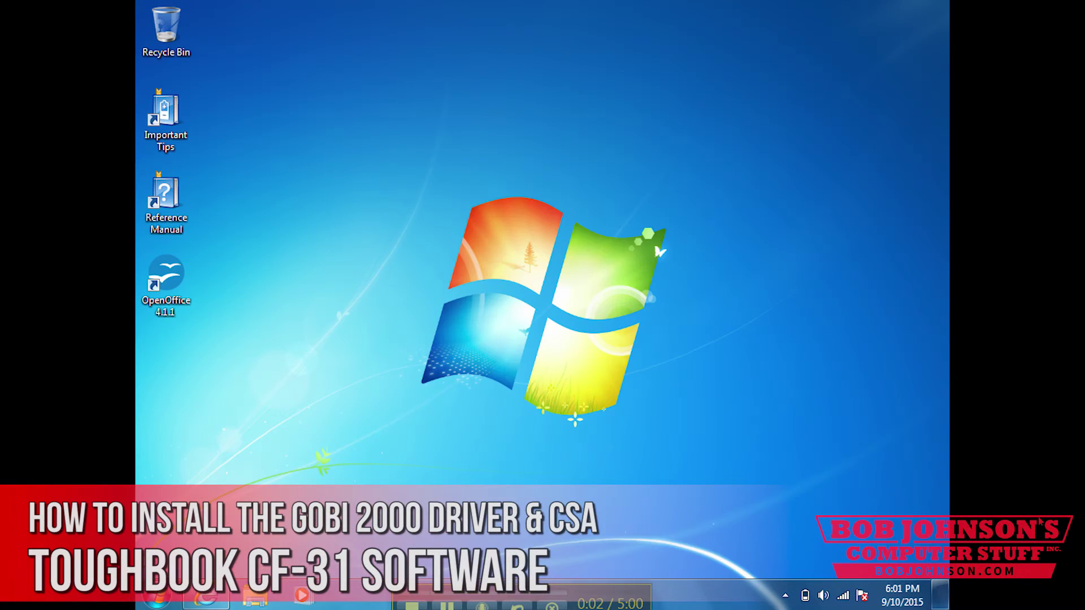
Step: Move the csa folder from C:\util\drivers onto the desktop and close the folder window
click(259, 595)
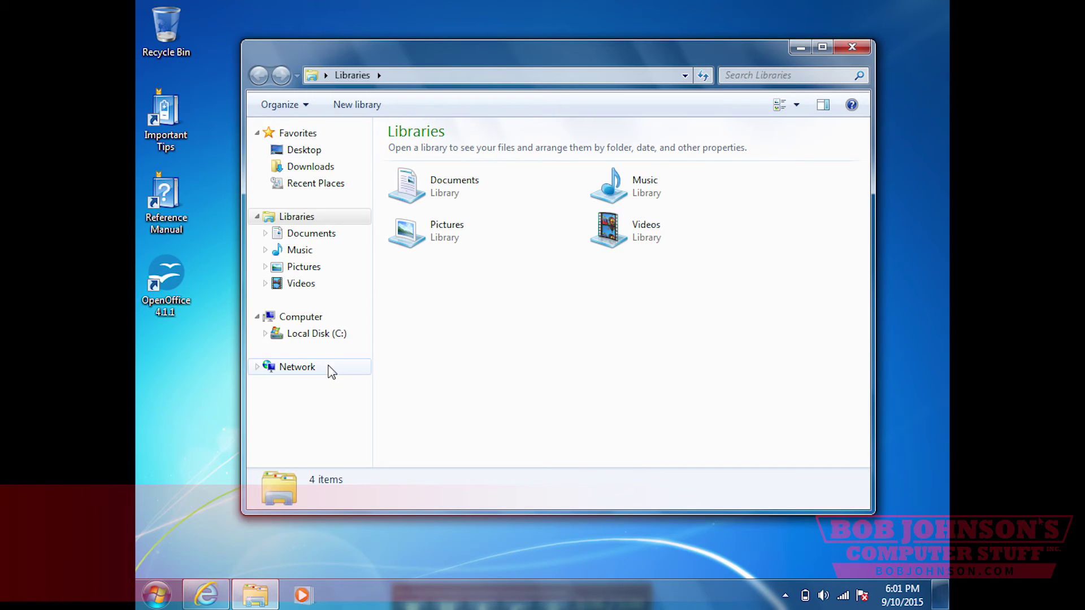
click(317, 335)
double_click(395, 267)
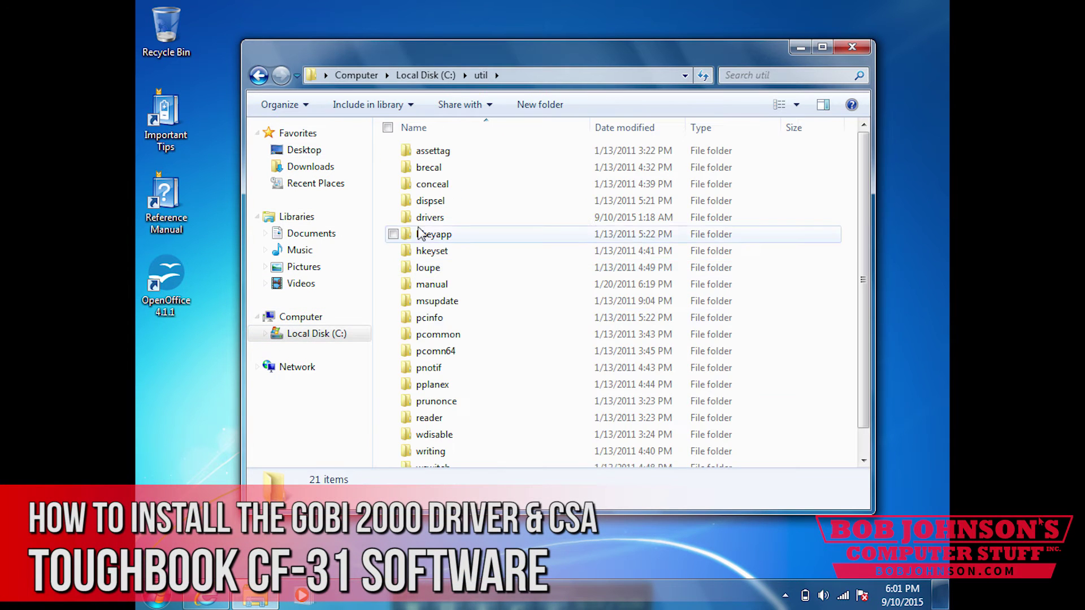
double_click(459, 218)
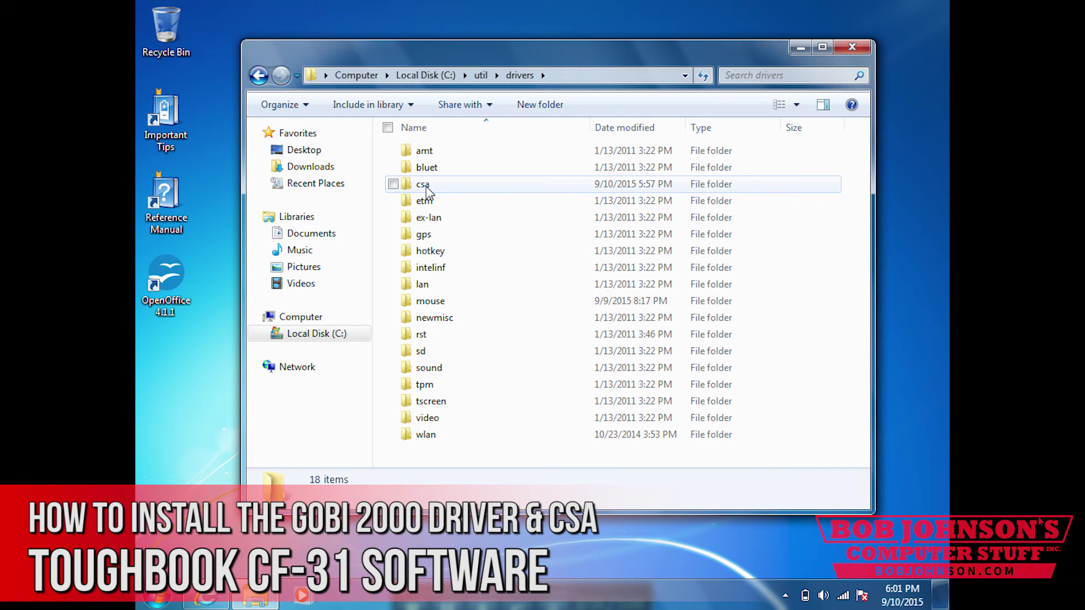
drag(426, 192, 181, 400)
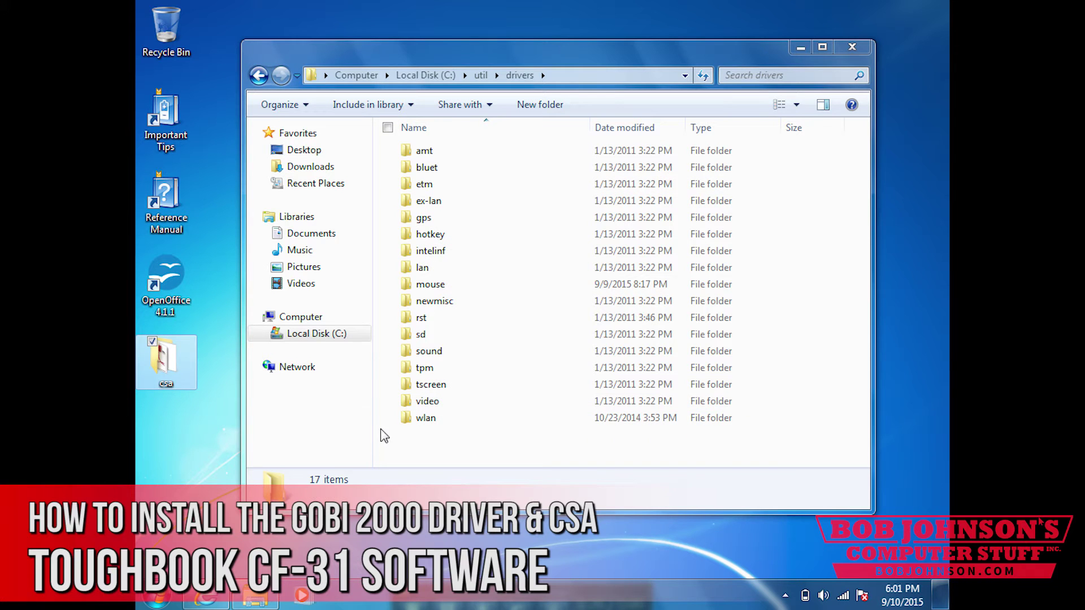
click(390, 452)
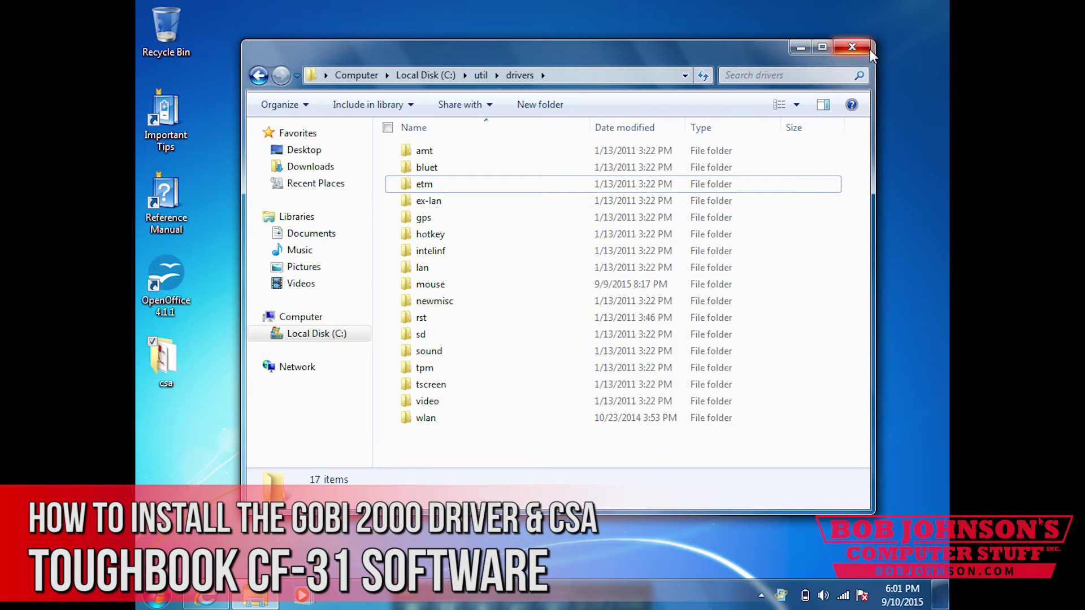
click(868, 49)
Step: Move both files from the csa folder onto the desktop and put the emptied folder in the Recycle Bin
double_click(164, 361)
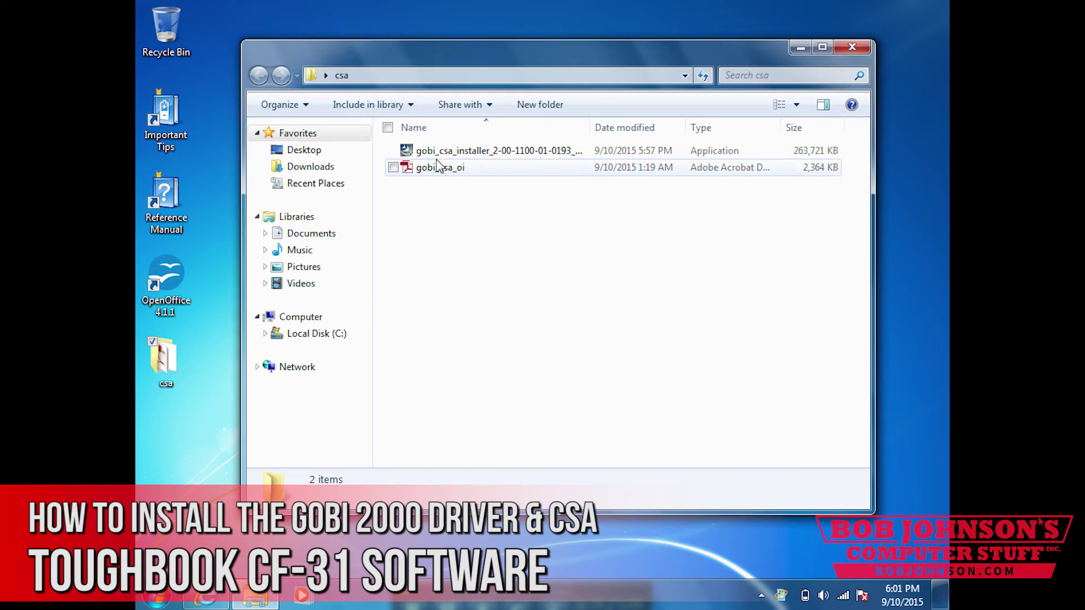
drag(439, 192, 170, 447)
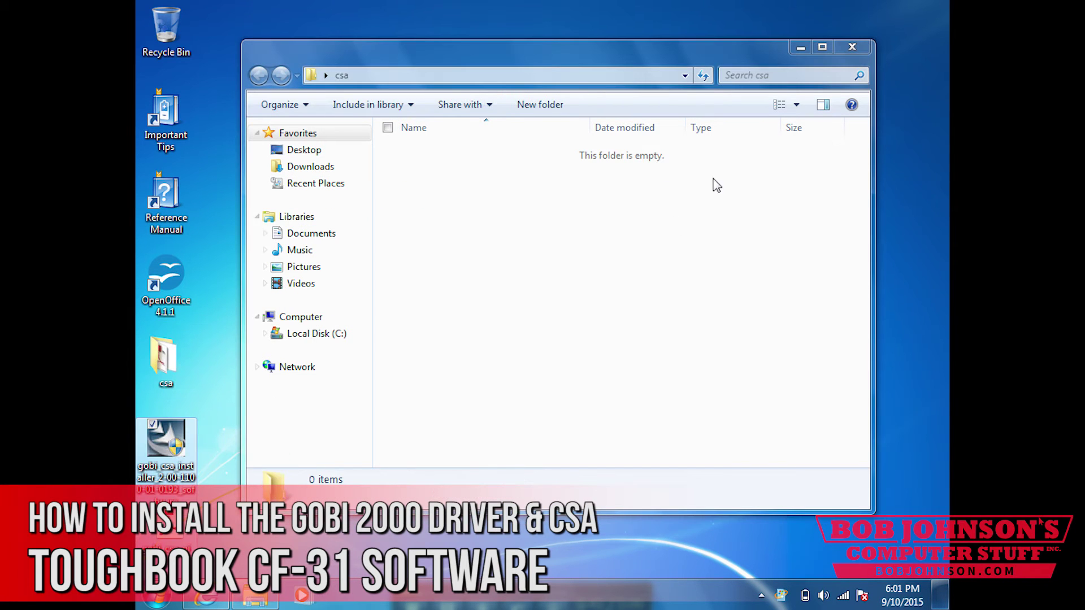
click(860, 51)
drag(161, 362, 164, 33)
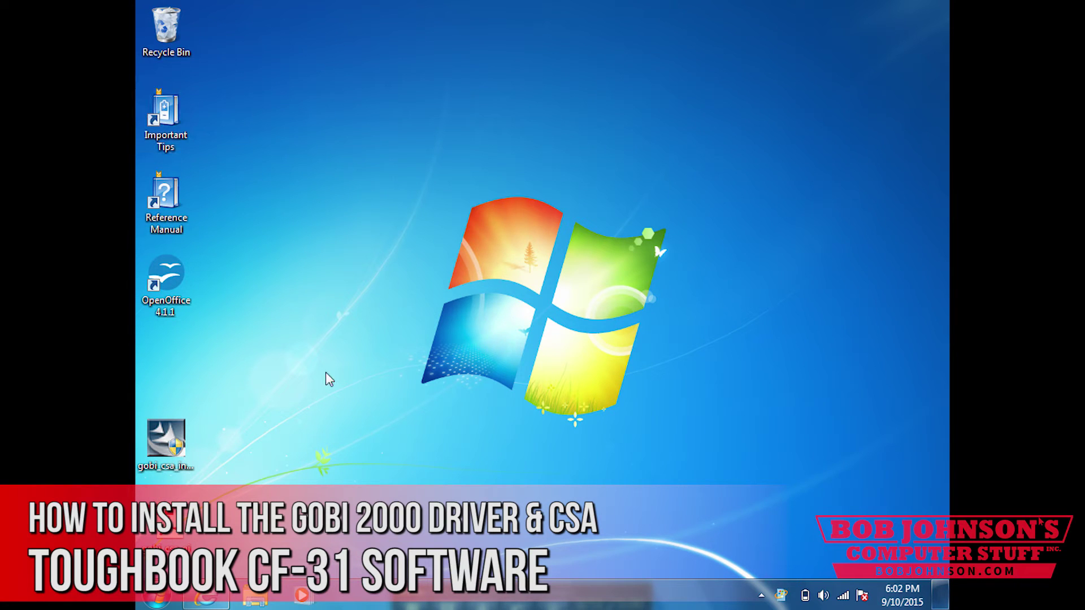
Step: Run the gobi_csa_installer package on the desktop, accept its license agreement and proceed to the save location
click(156, 446)
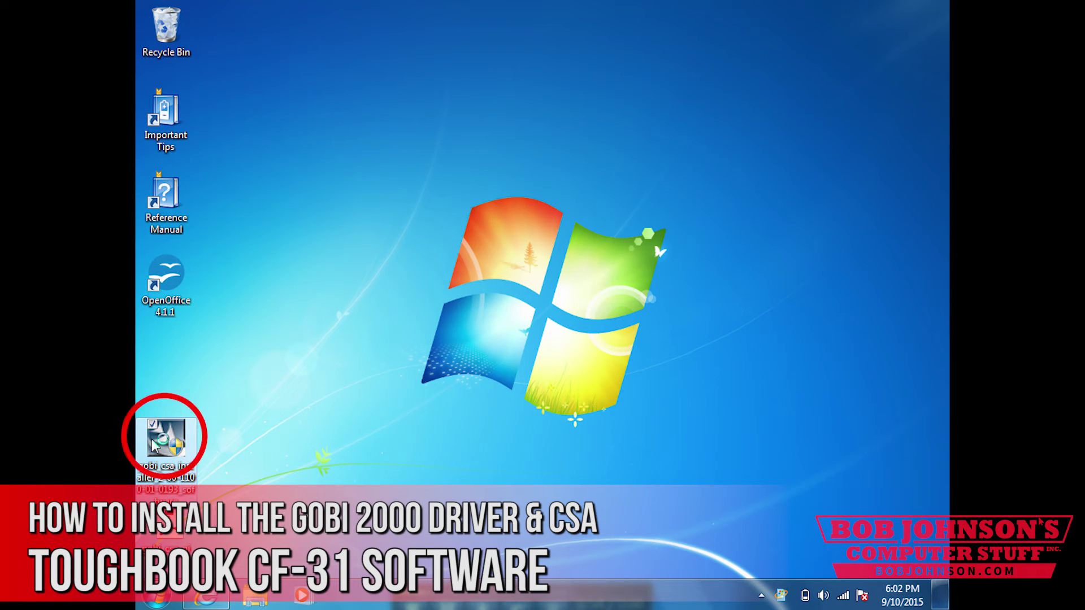
double_click(156, 445)
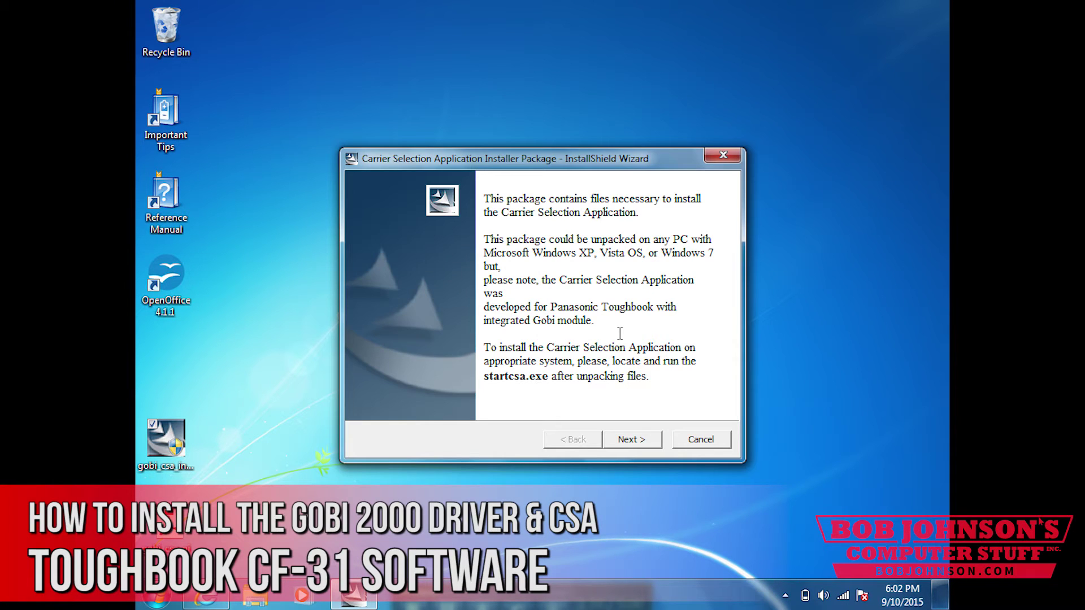
click(636, 441)
click(368, 388)
click(615, 441)
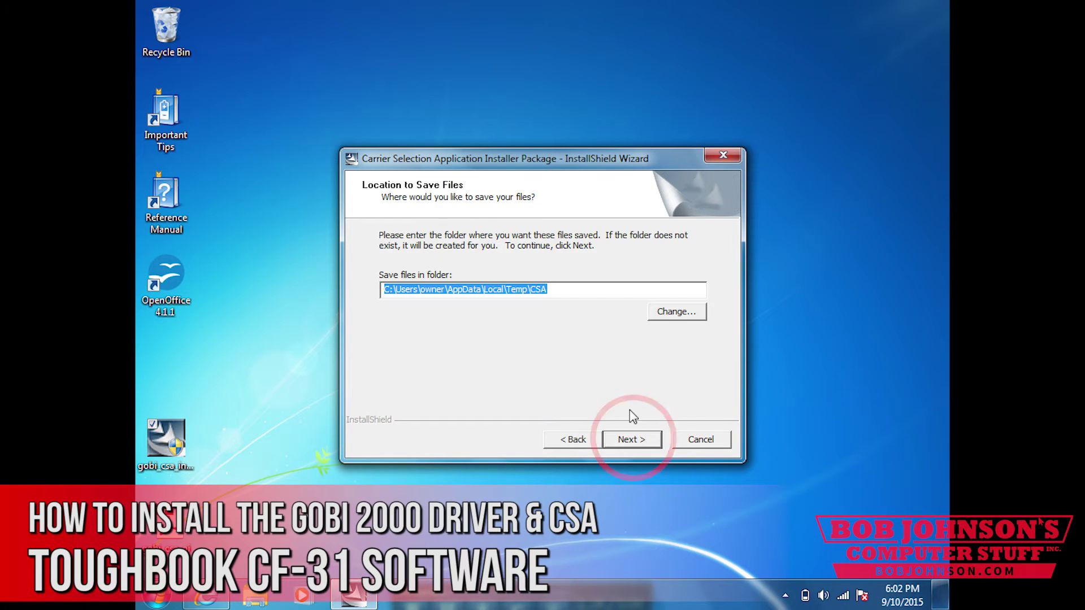
drag(529, 293, 399, 291)
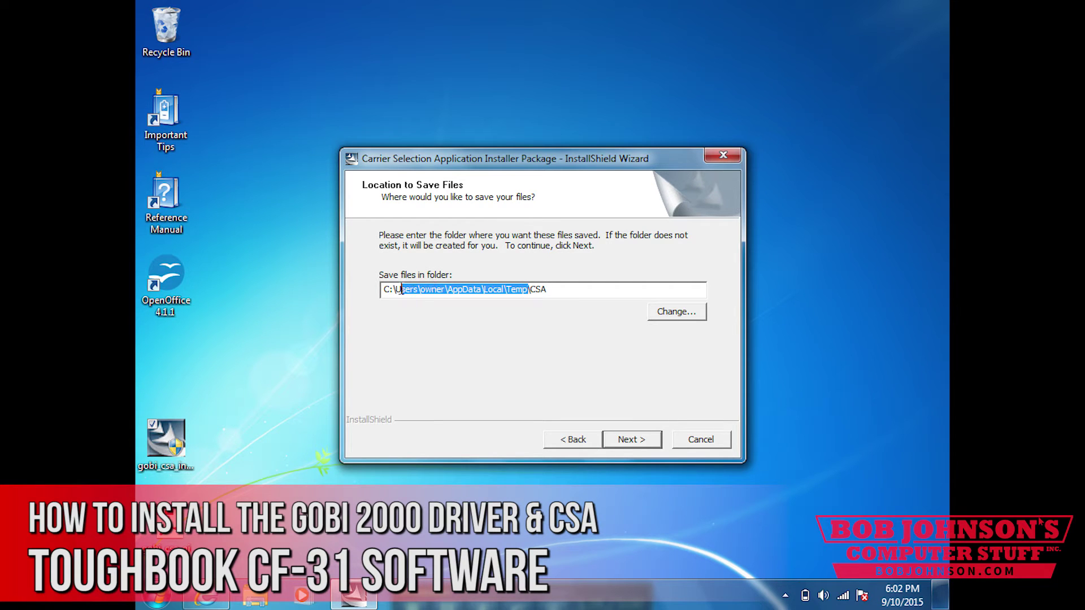
key(BackSpace)
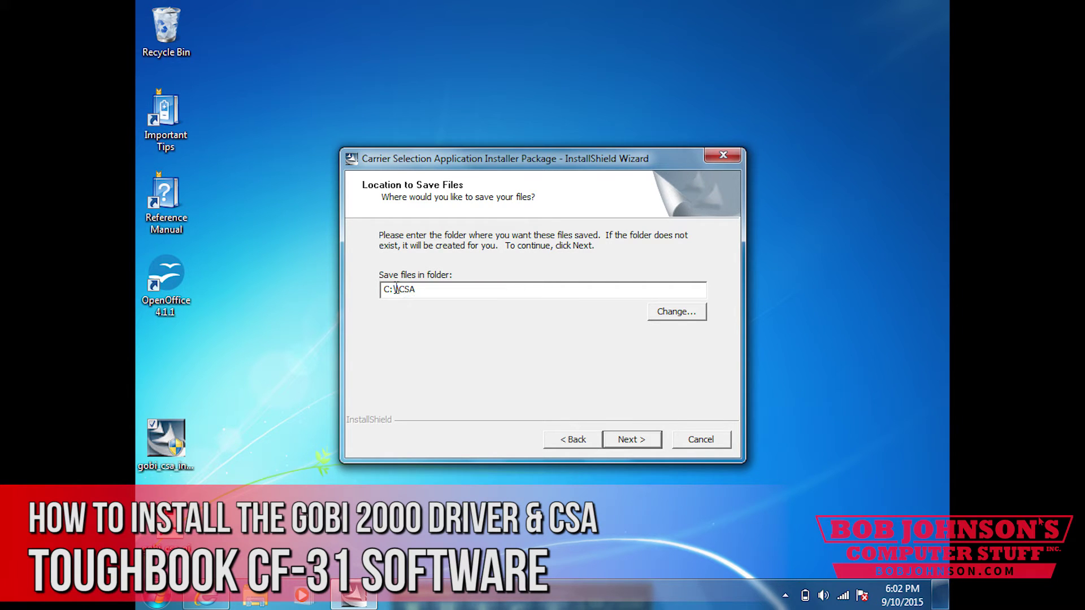
key(BackSpace)
key(BackSpace)
text(desktop)
Step: Set the save folder to C:\Users\owner\Desktop\CSA and unpack the installer files there
click(681, 312)
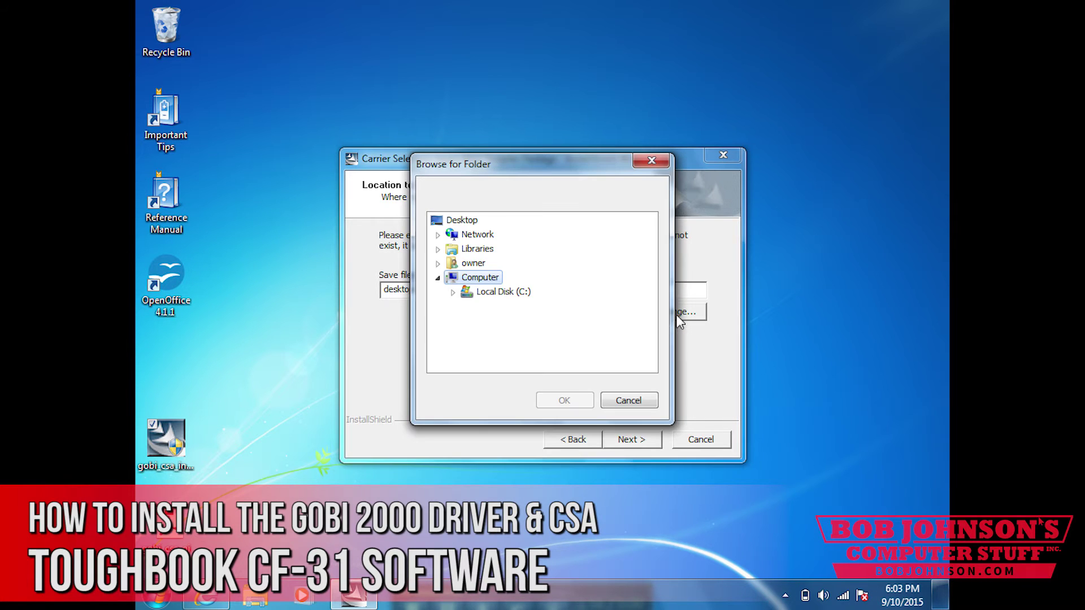
click(463, 222)
click(562, 398)
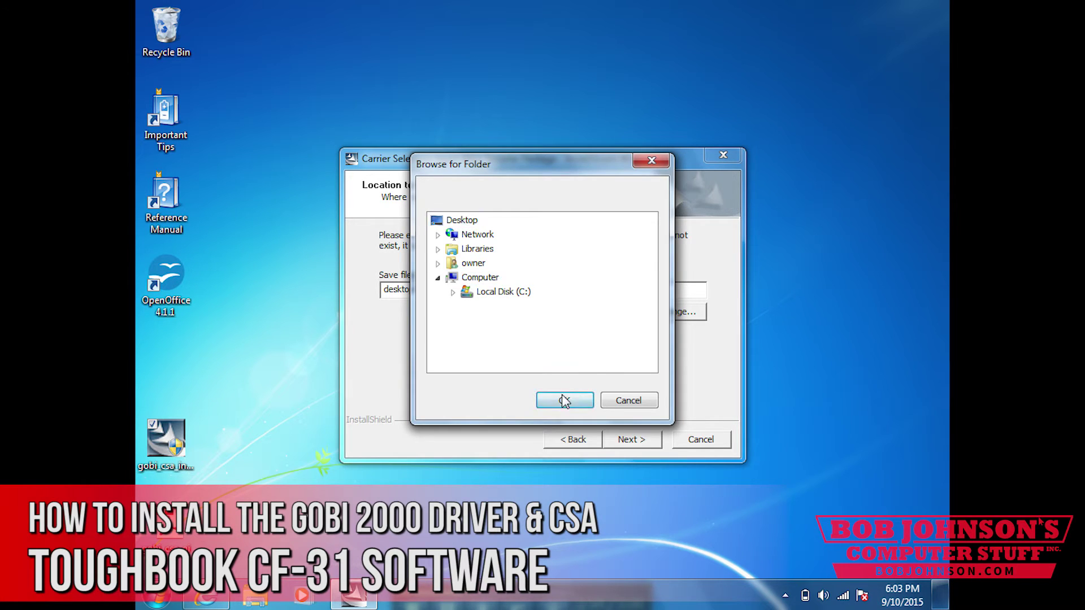
click(537, 287)
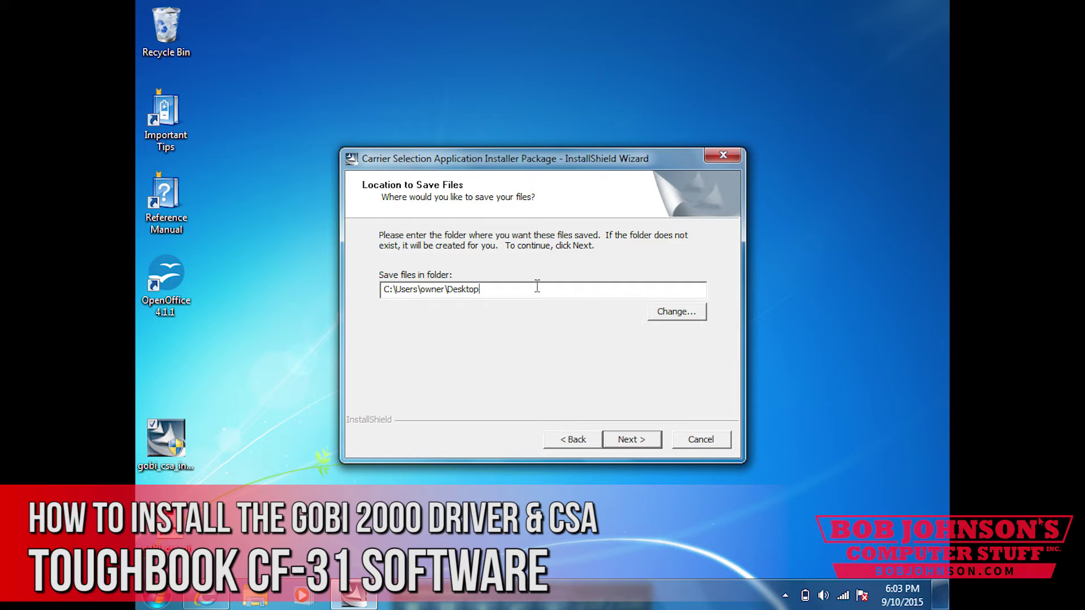
text(\CSA)
click(642, 442)
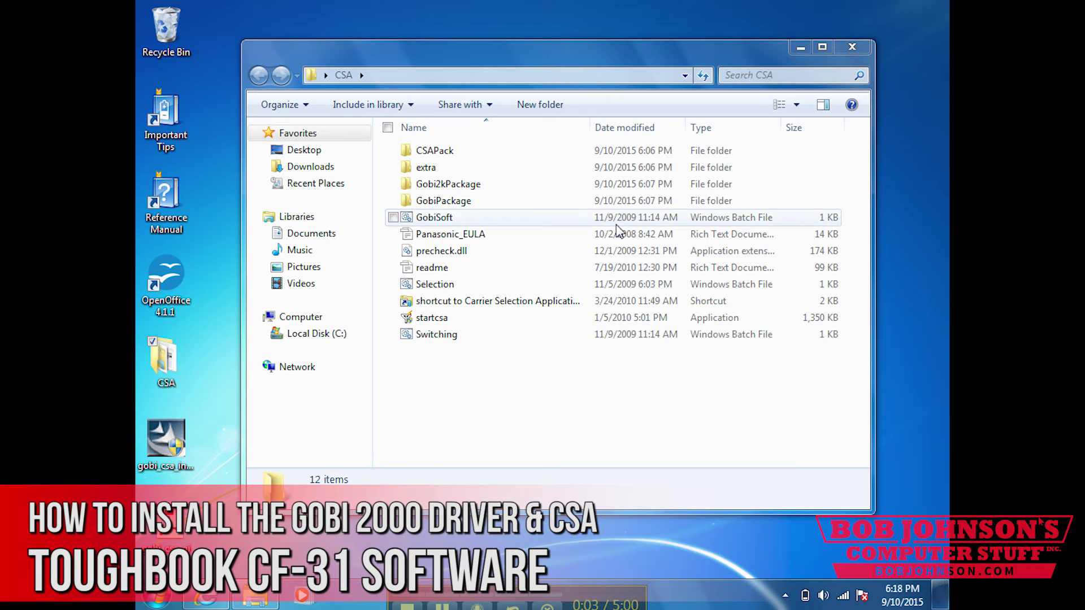
Step: Move the unpacked CSA folder from the desktop into C:\util\drivers and tidy the remaining desktop icons
click(365, 334)
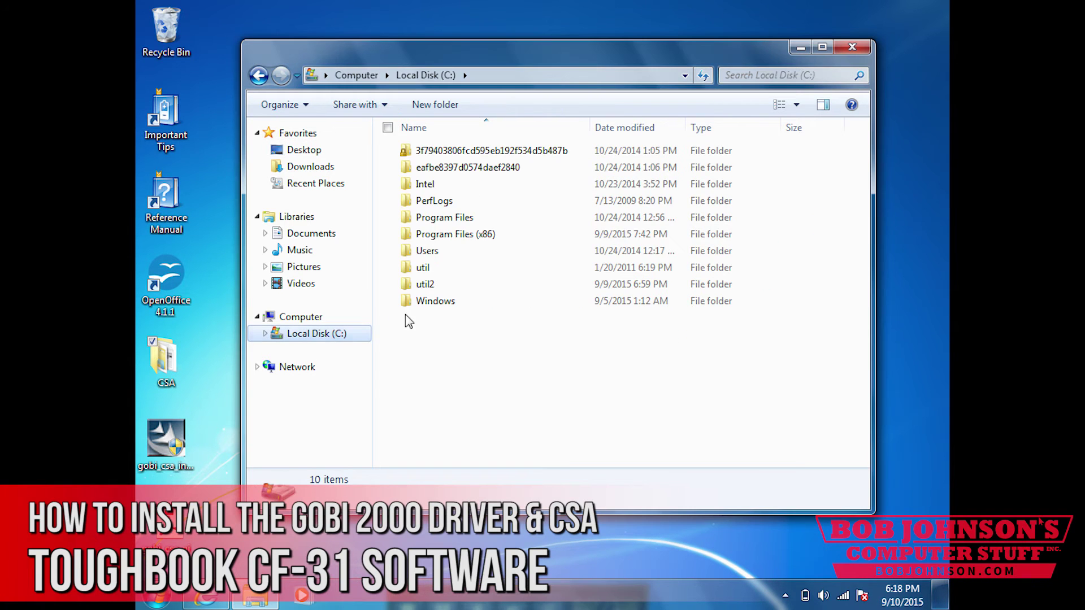
double_click(392, 268)
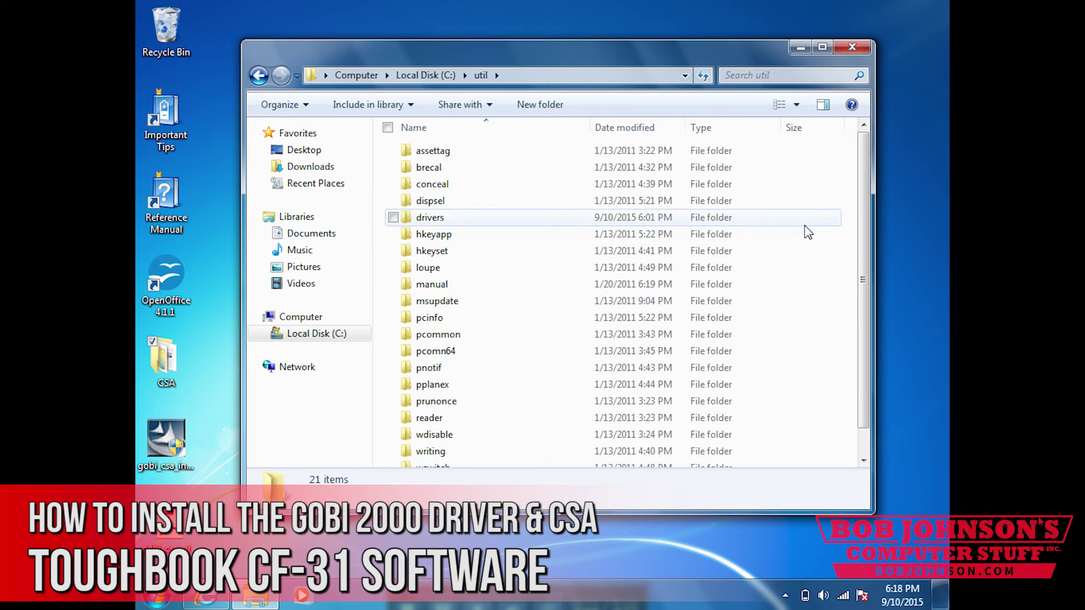
click(519, 222)
double_click(519, 222)
click(253, 390)
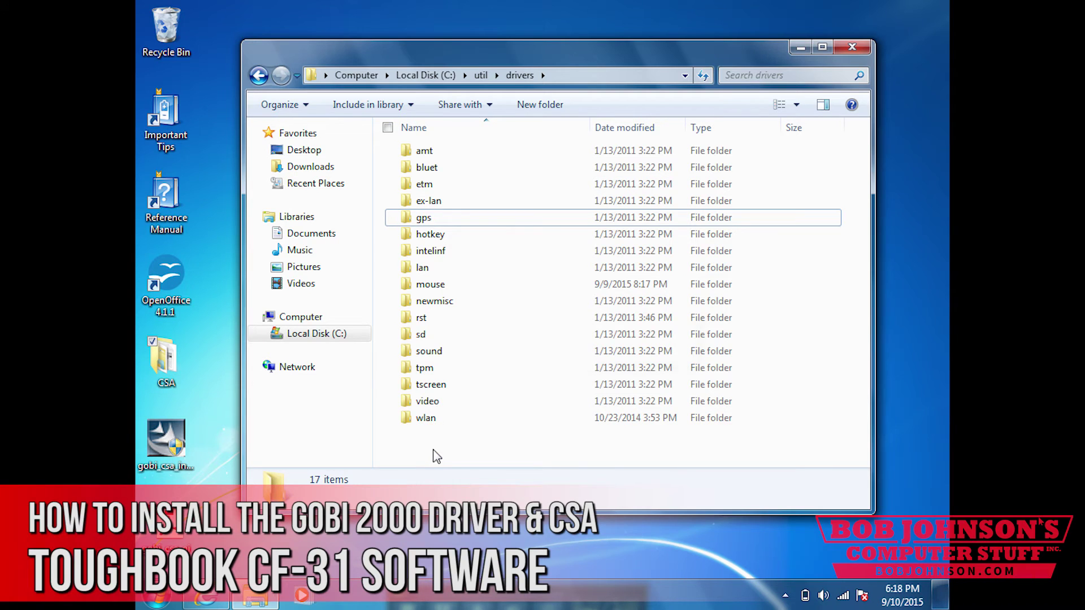
key(ctrl+v)
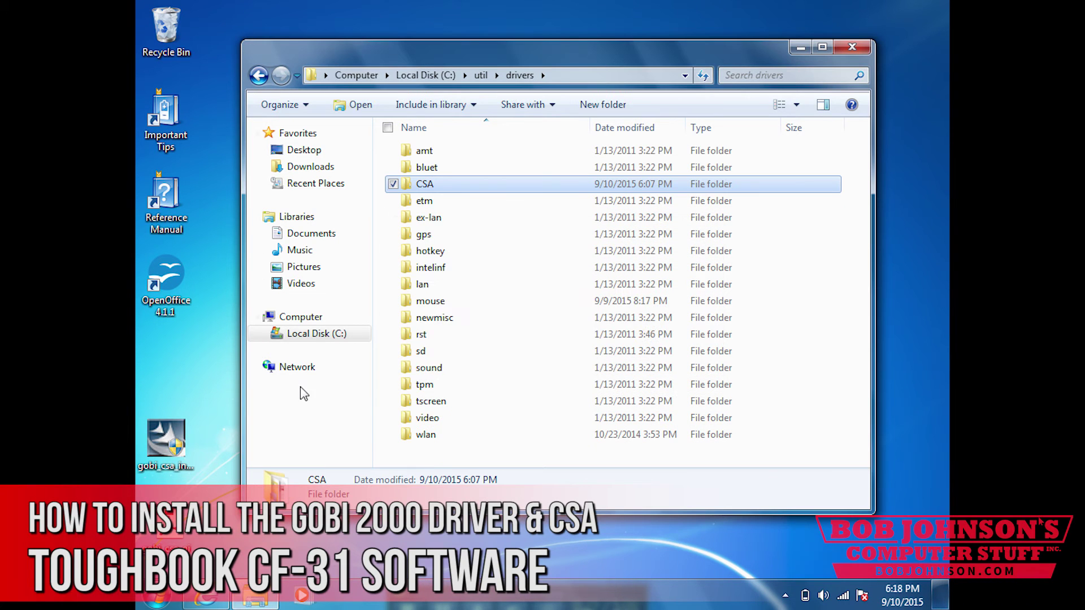
click(165, 446)
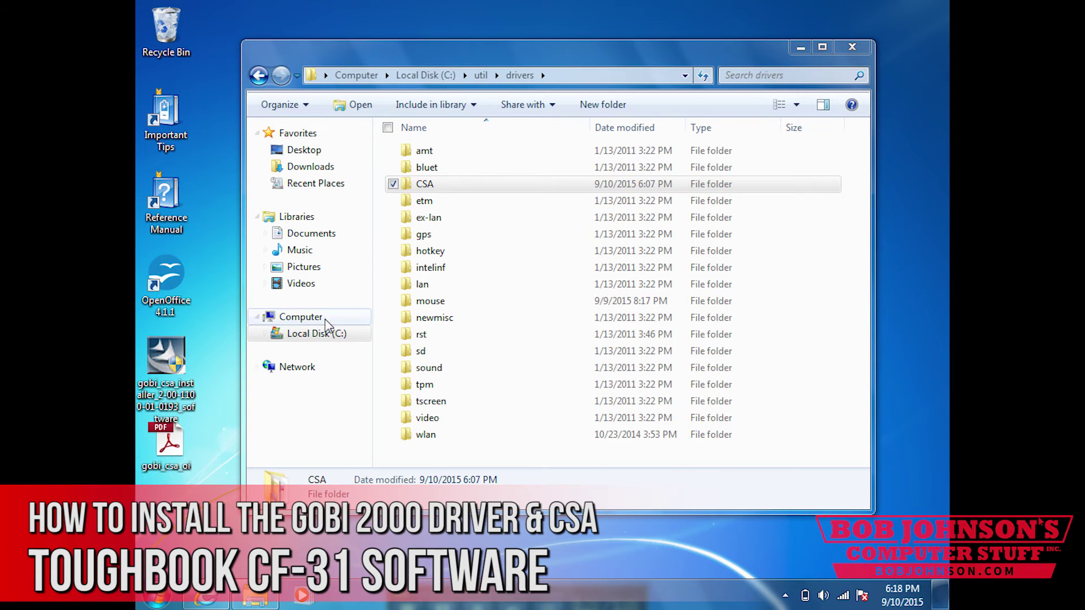
Step: Run the Setup application from the driver folder inside CSA\Gobi2kPackage
double_click(425, 184)
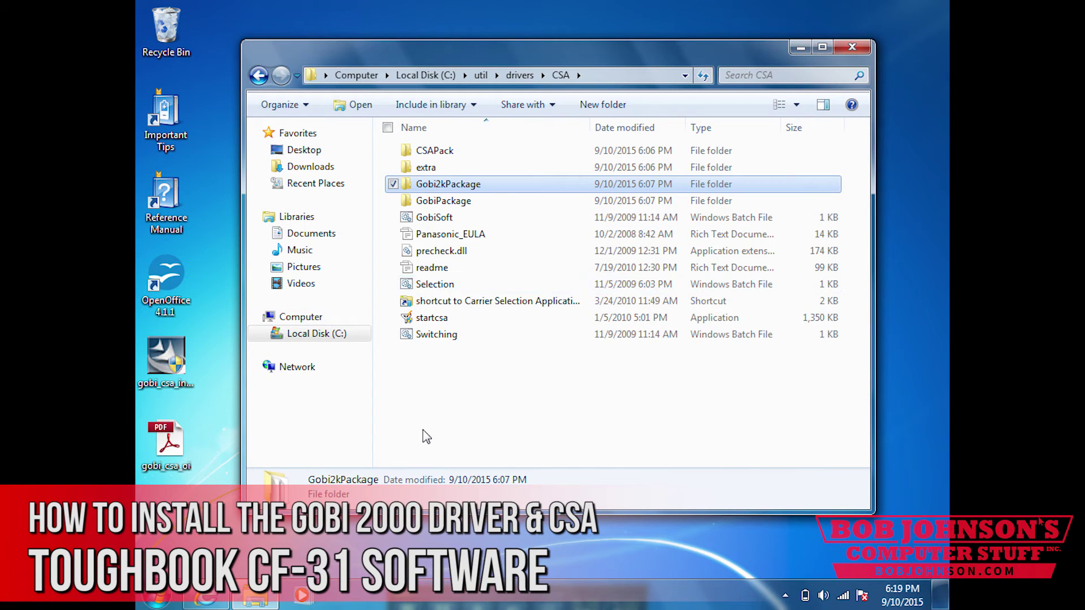
click(427, 436)
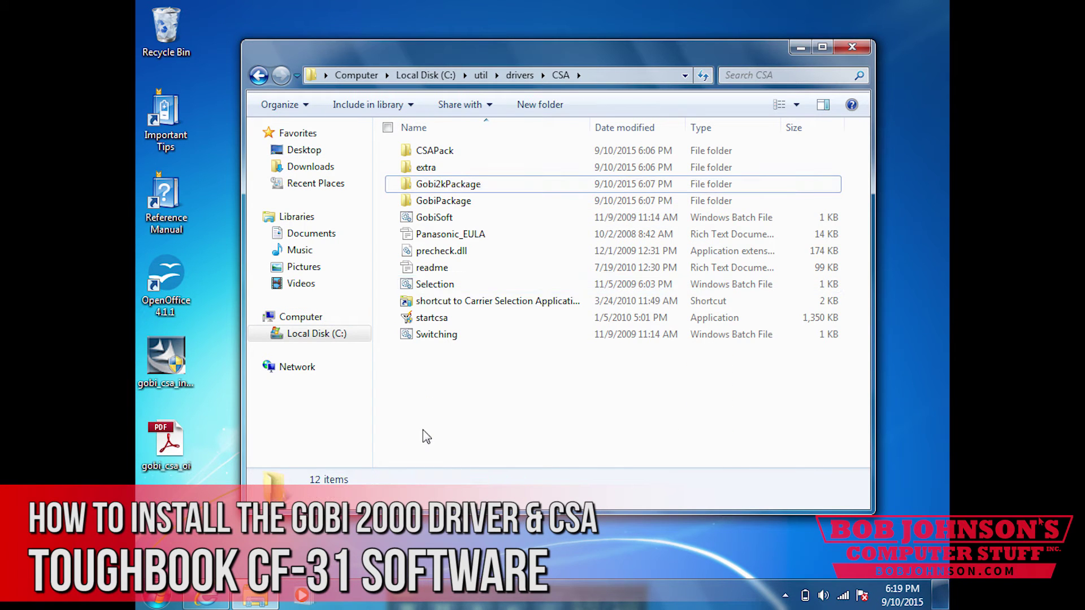
double_click(469, 188)
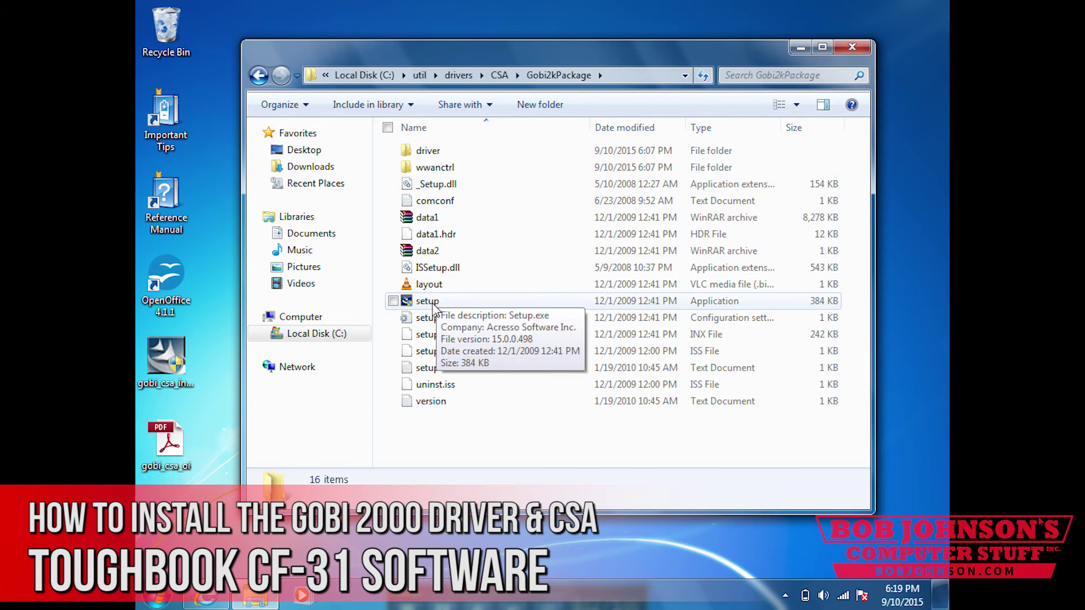
click(449, 169)
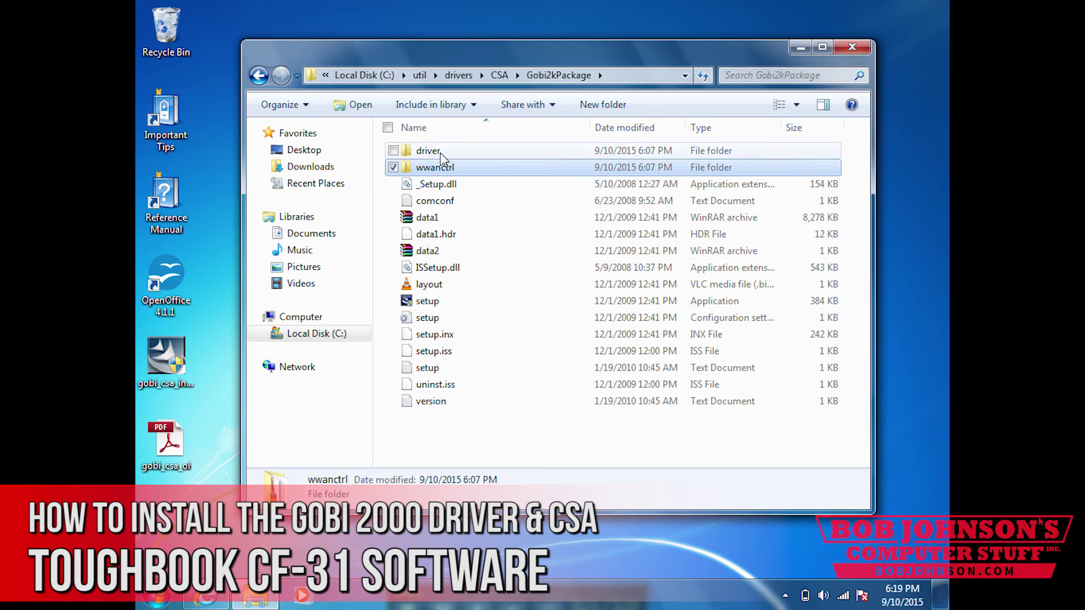
double_click(437, 151)
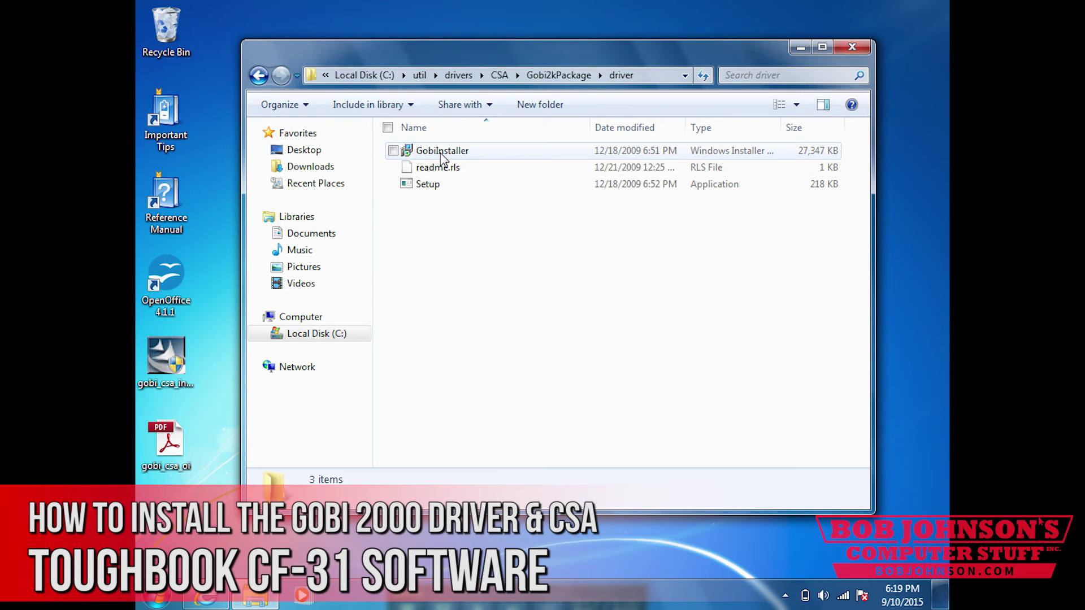
double_click(431, 186)
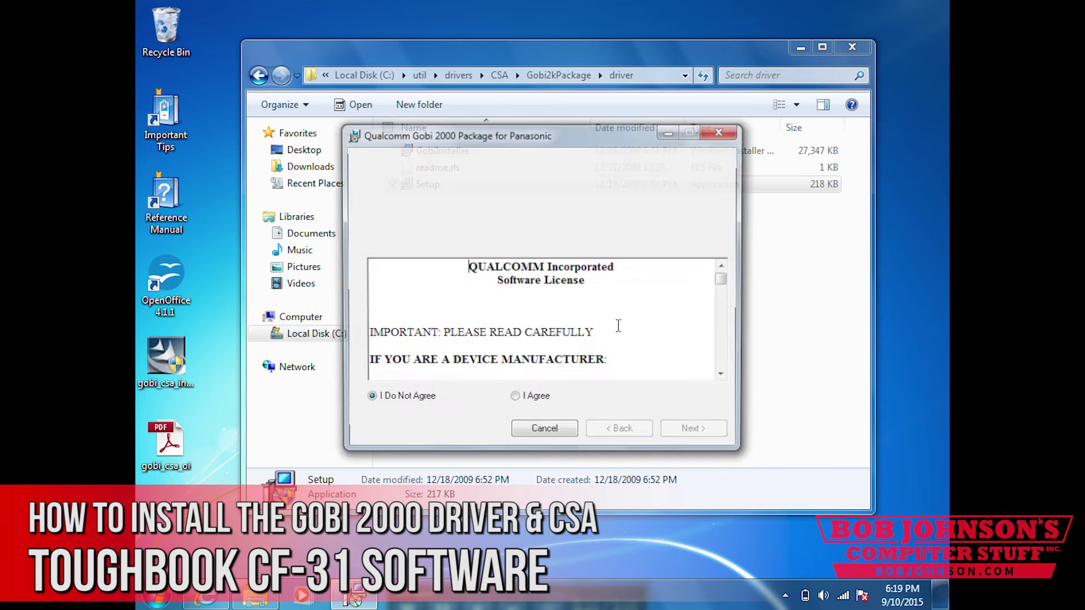
Step: Accept the license agreement, install the Qualcomm Gobi 2000 Package for Panasonic and close its installer
click(514, 399)
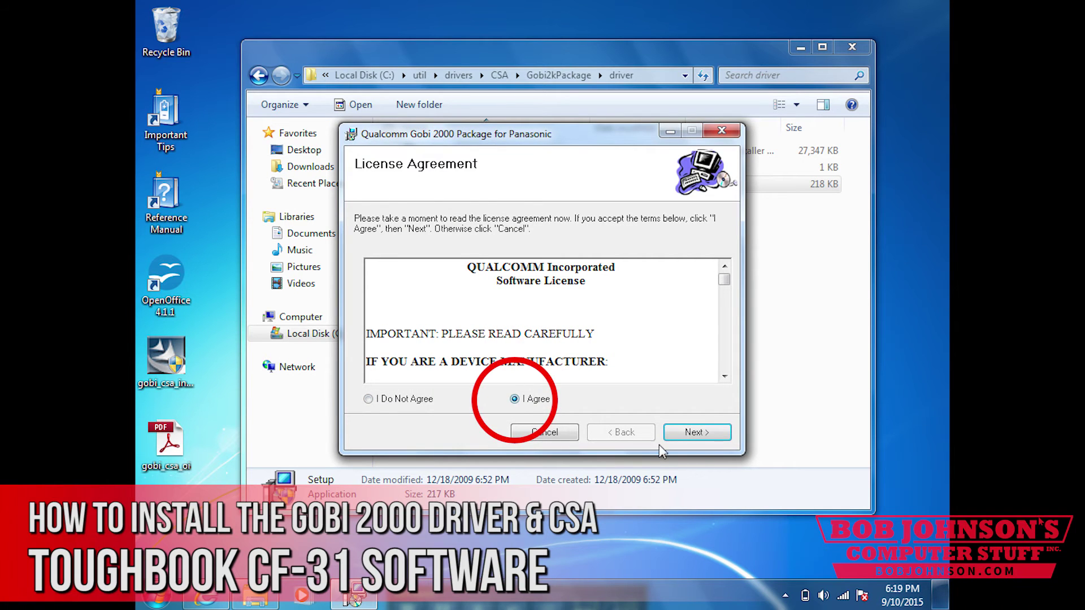
click(712, 437)
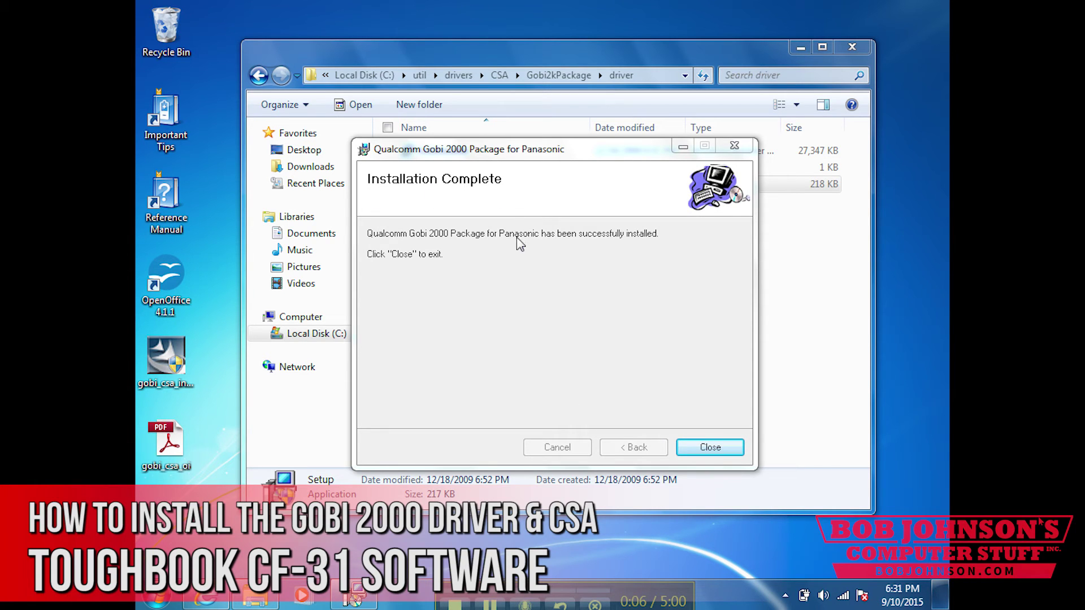
click(699, 449)
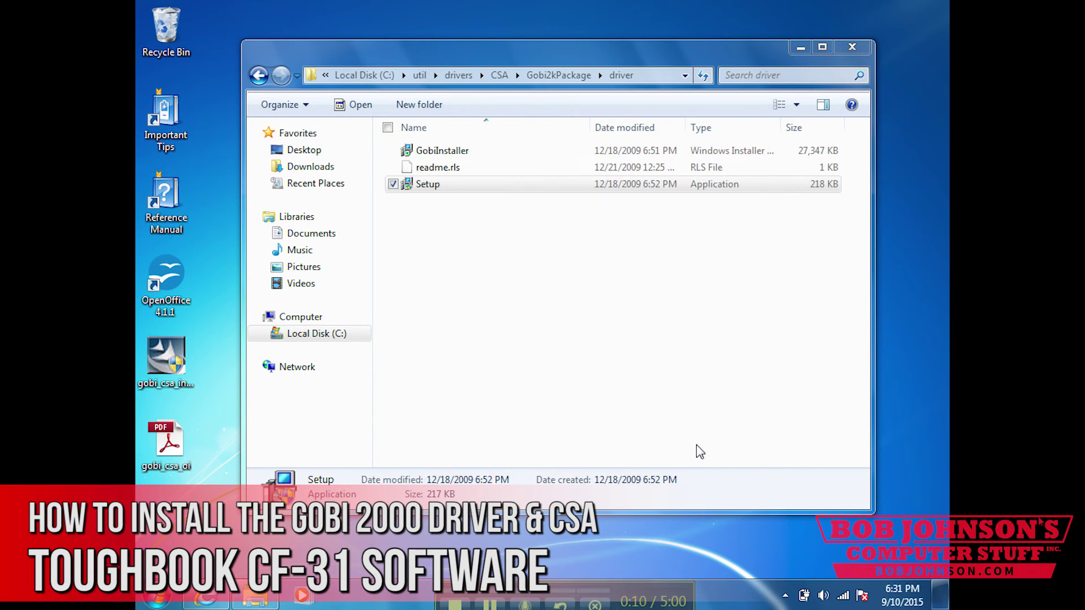
Step: Return to the CSA folder and run the setup application from its CSAPack subfolder
click(547, 75)
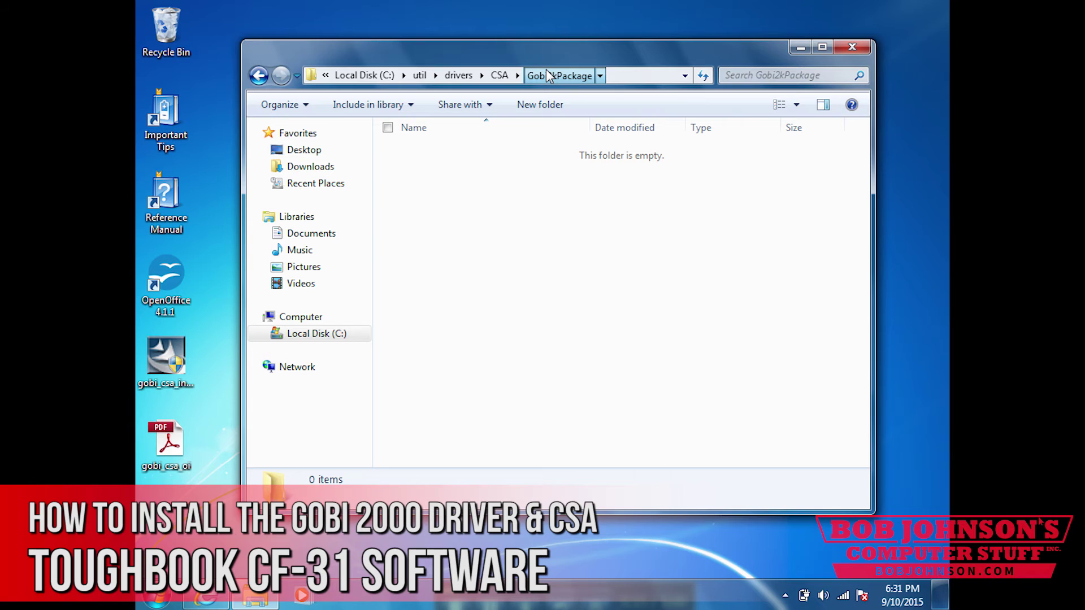
click(500, 75)
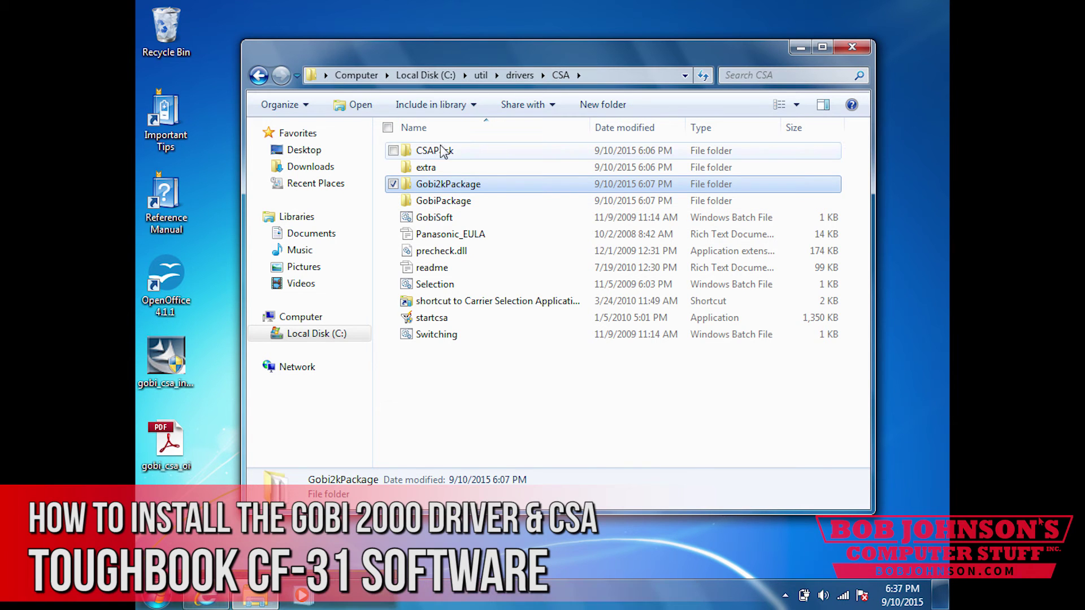
double_click(435, 150)
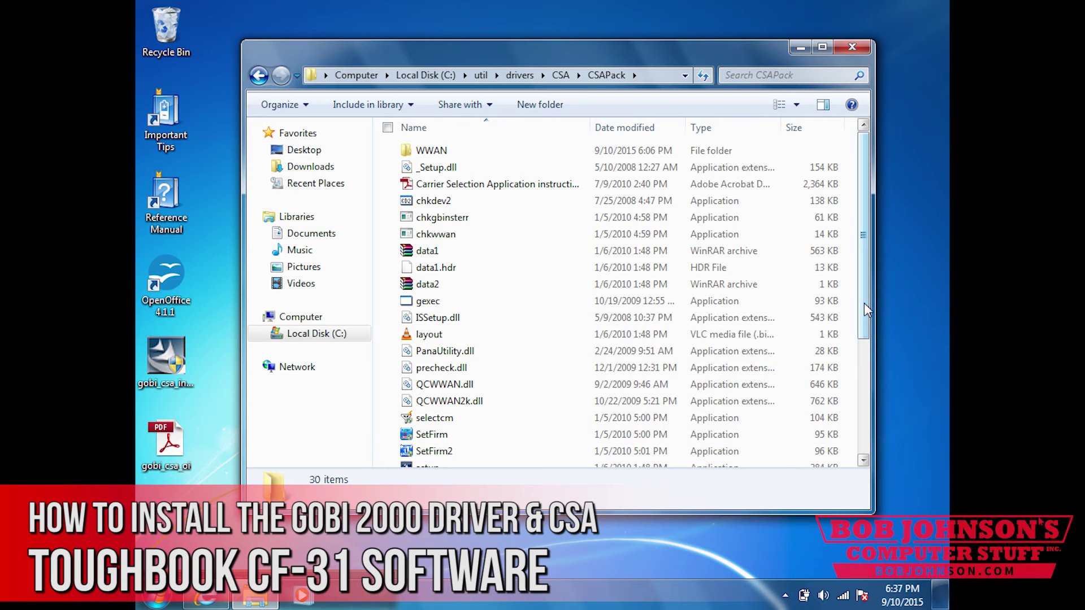
drag(866, 310, 866, 381)
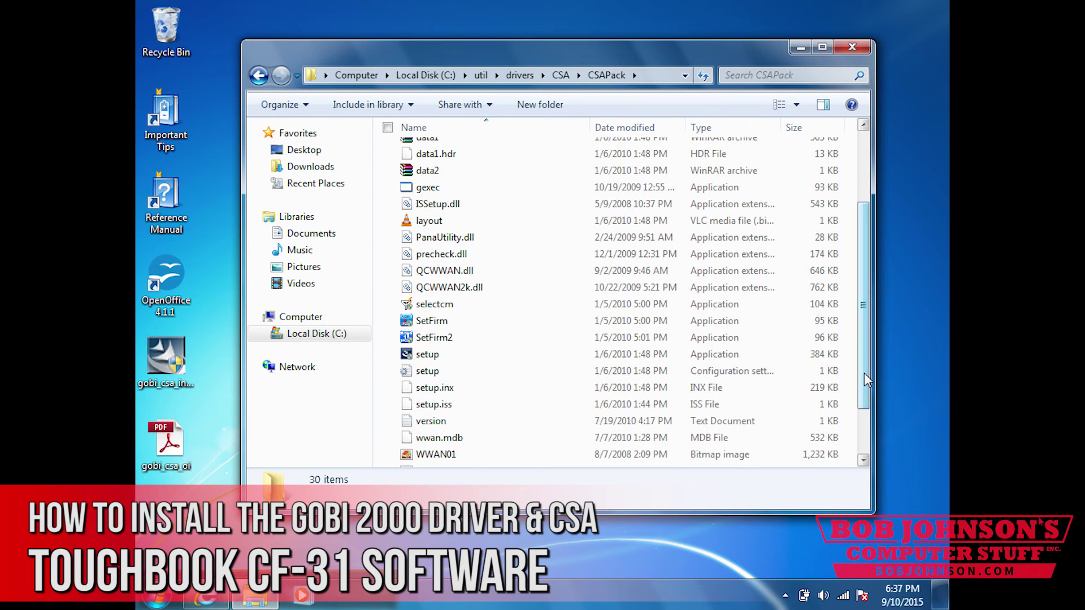
click(424, 356)
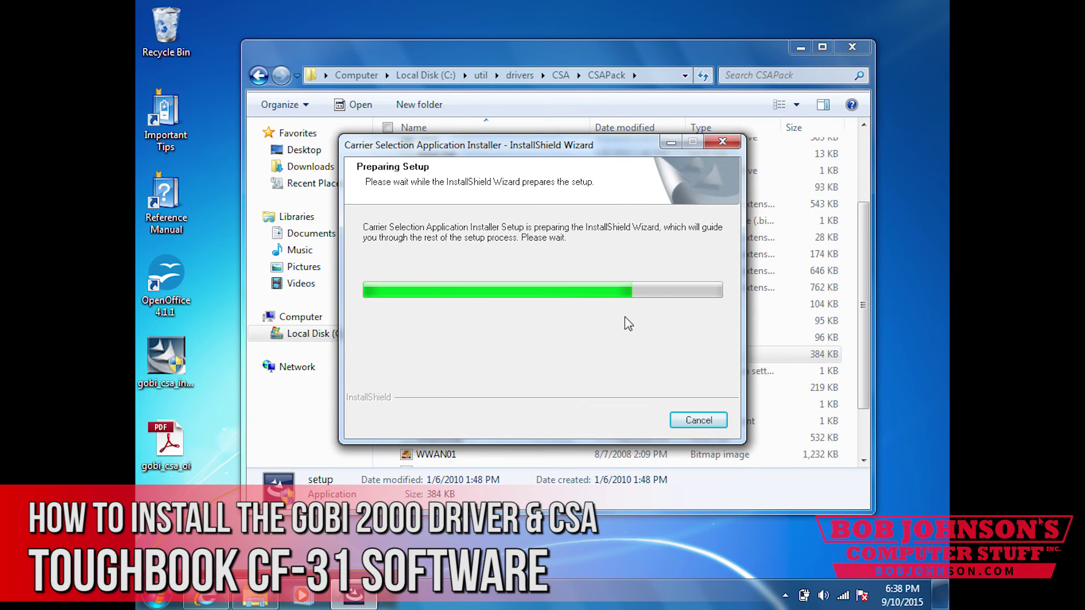
Step: Install the Carrier Selection Application and finish the wizard with the option to restart the computer now
click(630, 433)
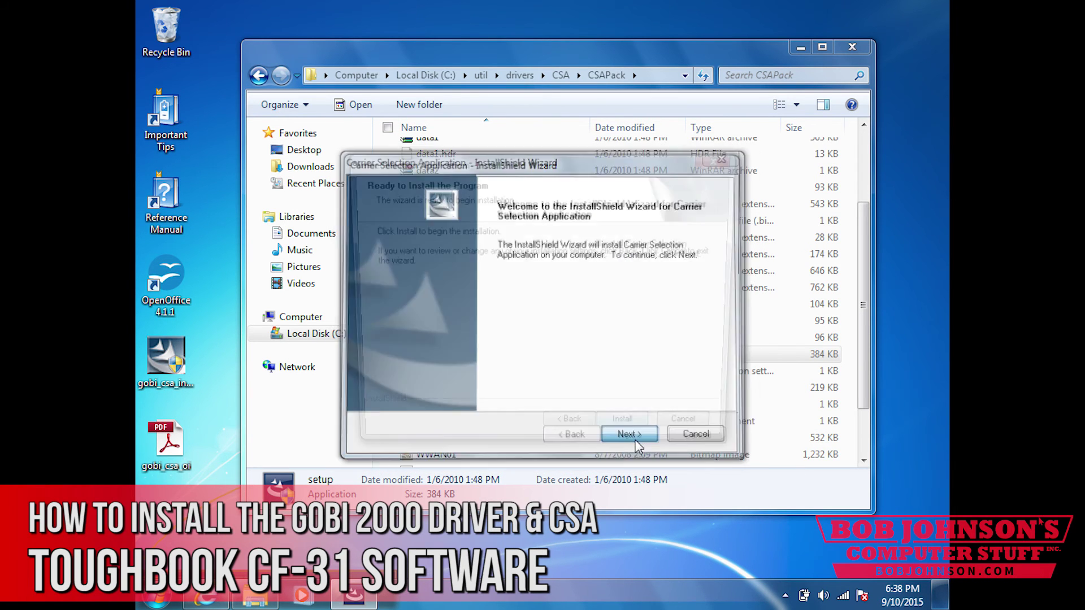
click(633, 436)
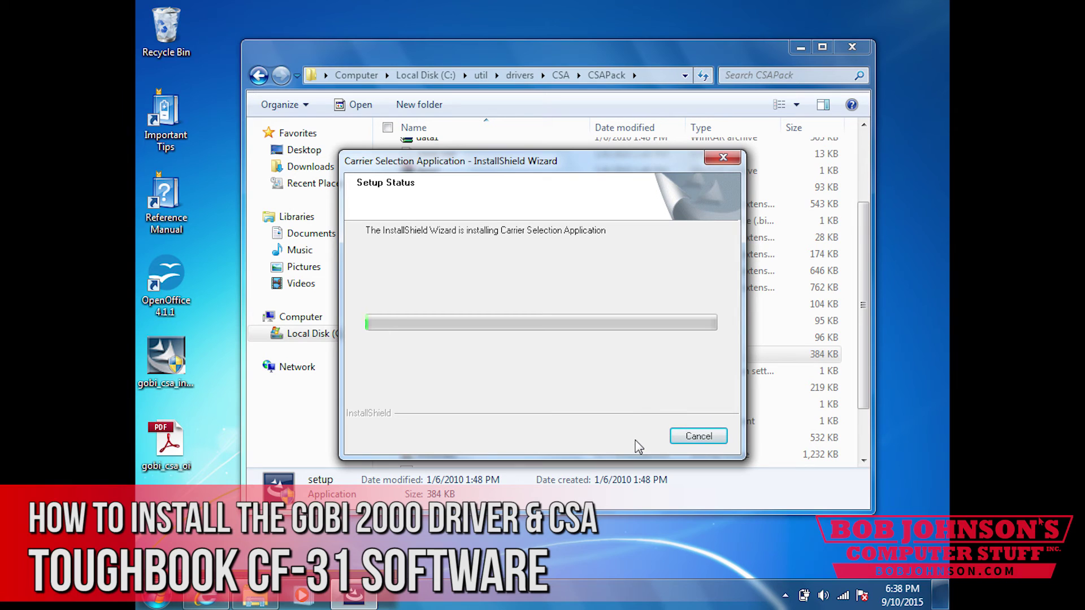
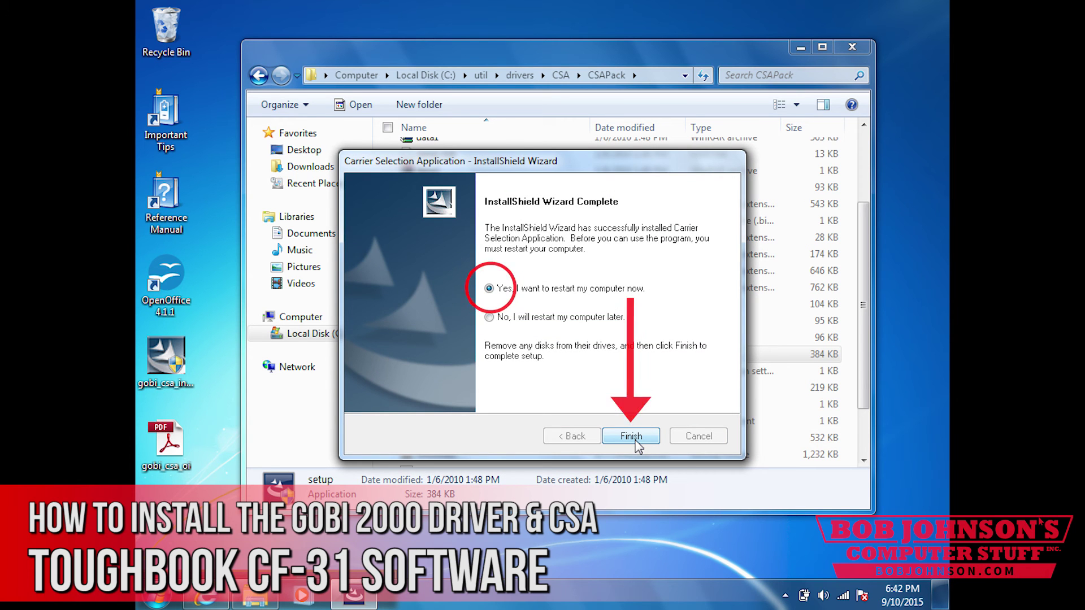
click(637, 442)
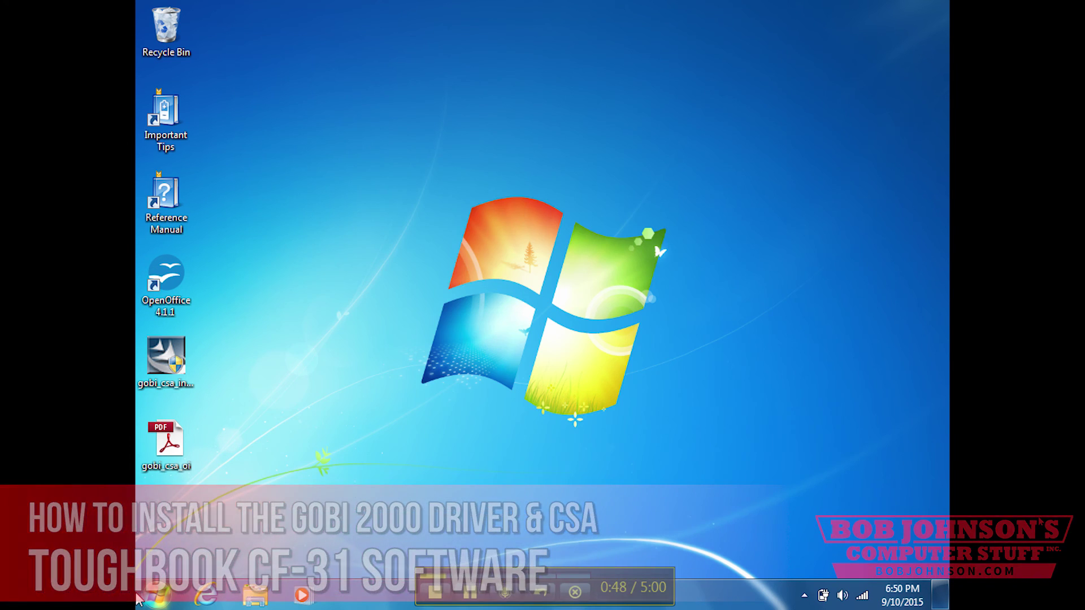
Step: Place a Carrier Selection Application shortcut on the desktop and launch the application from it
key(super)
drag(226, 500, 507, 258)
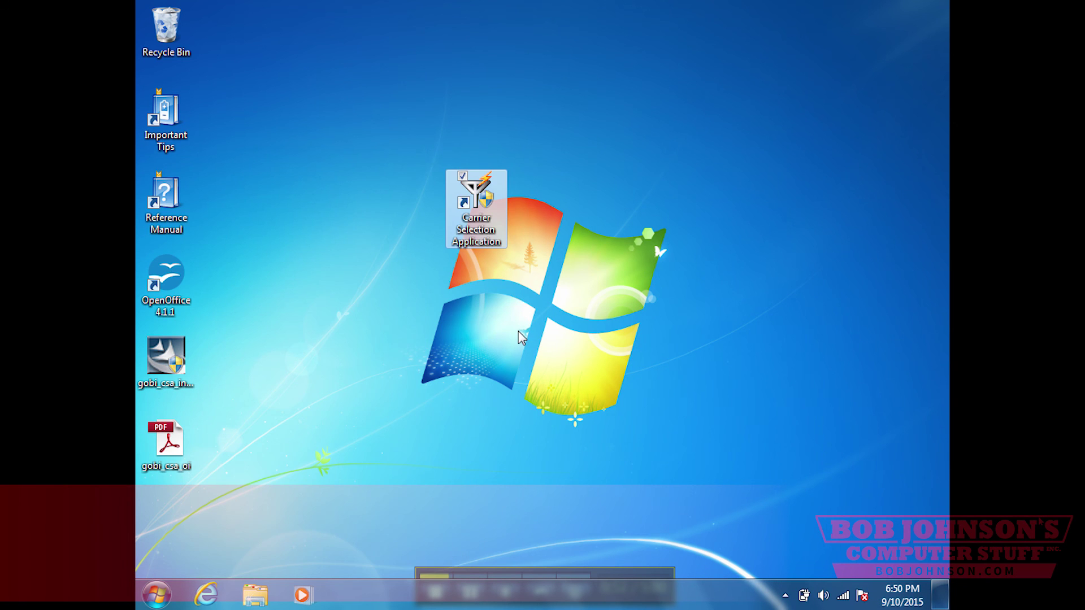
double_click(484, 201)
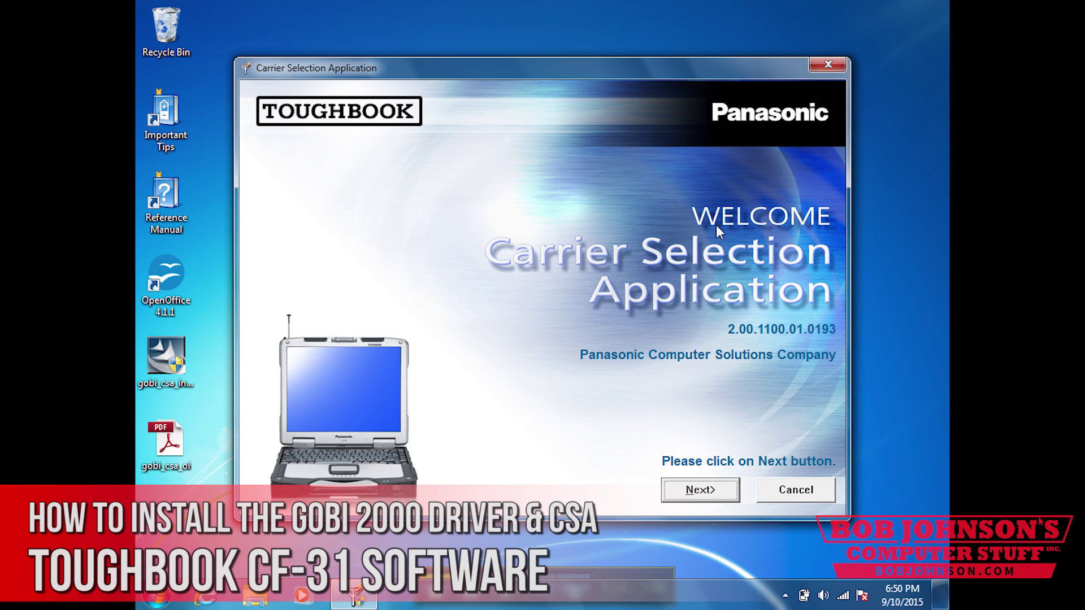
Step: Select Verizon as the carrier, review the installer package confirmation and go back to the carrier selection
click(721, 497)
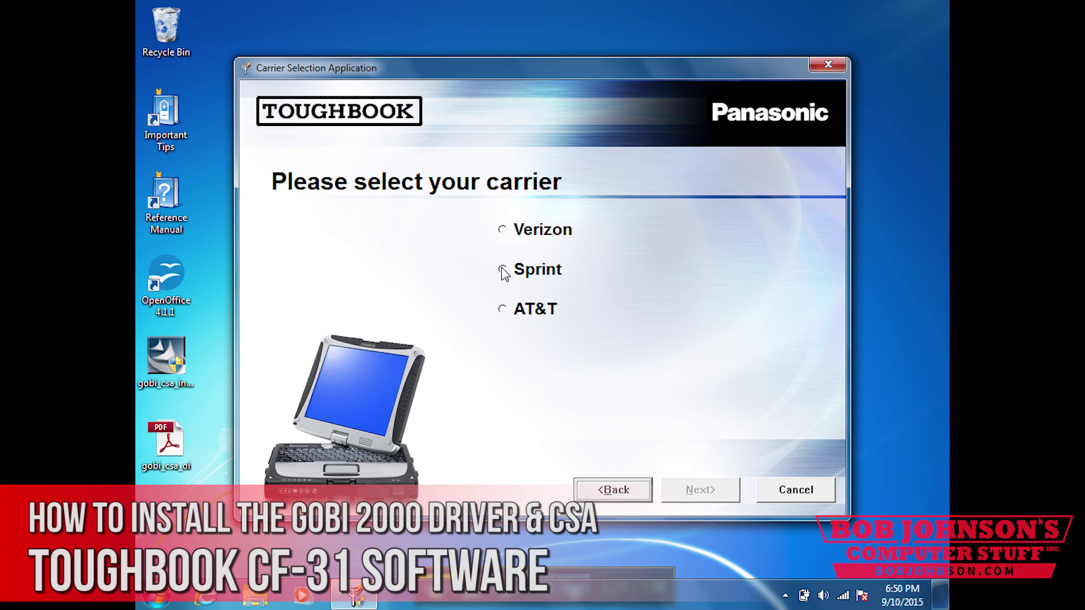
click(503, 230)
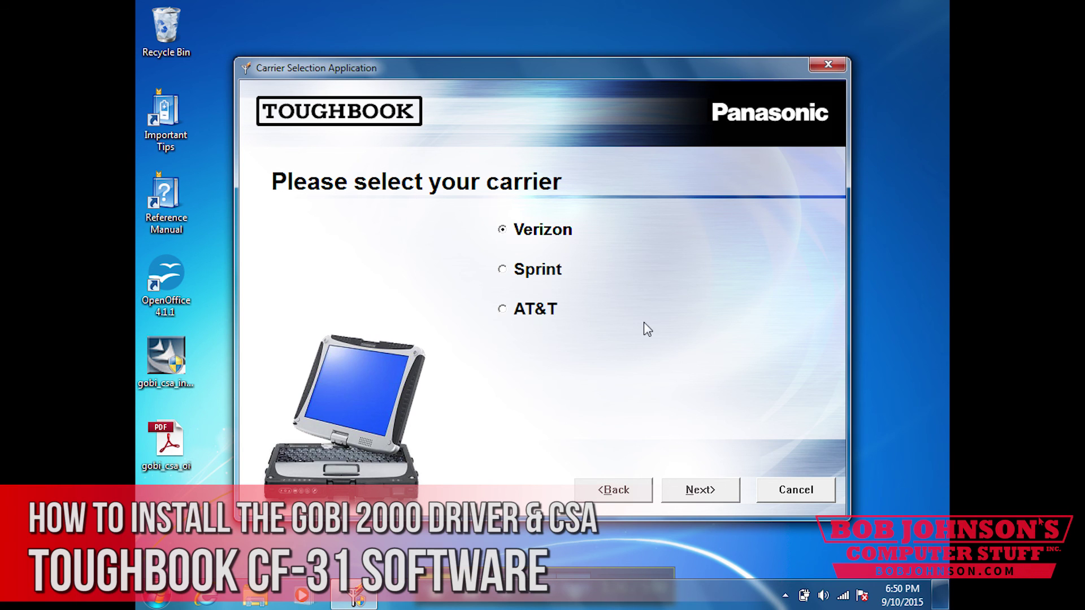
click(717, 497)
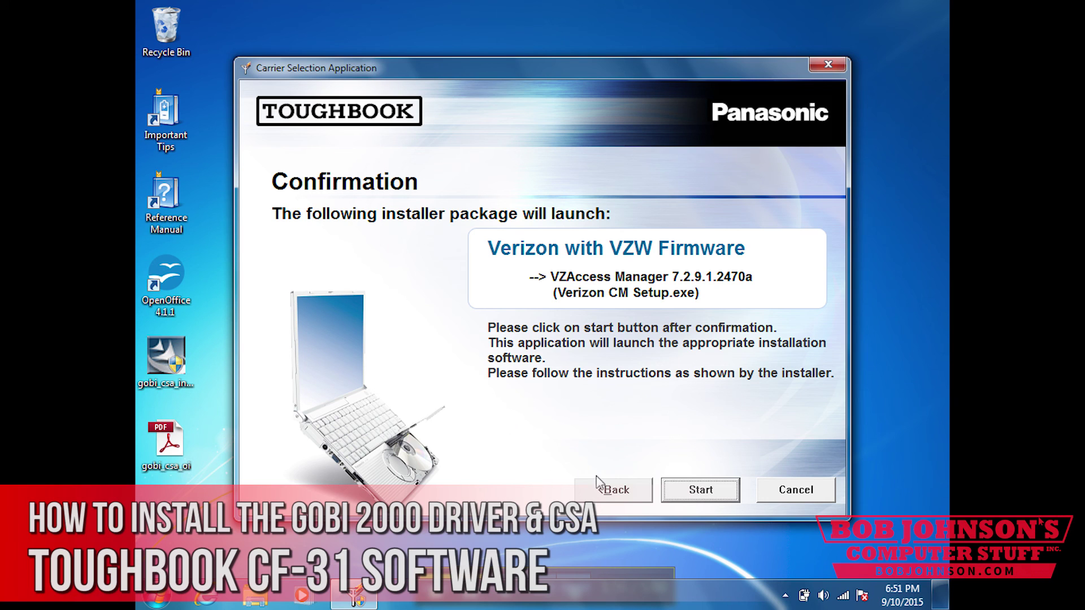
click(596, 494)
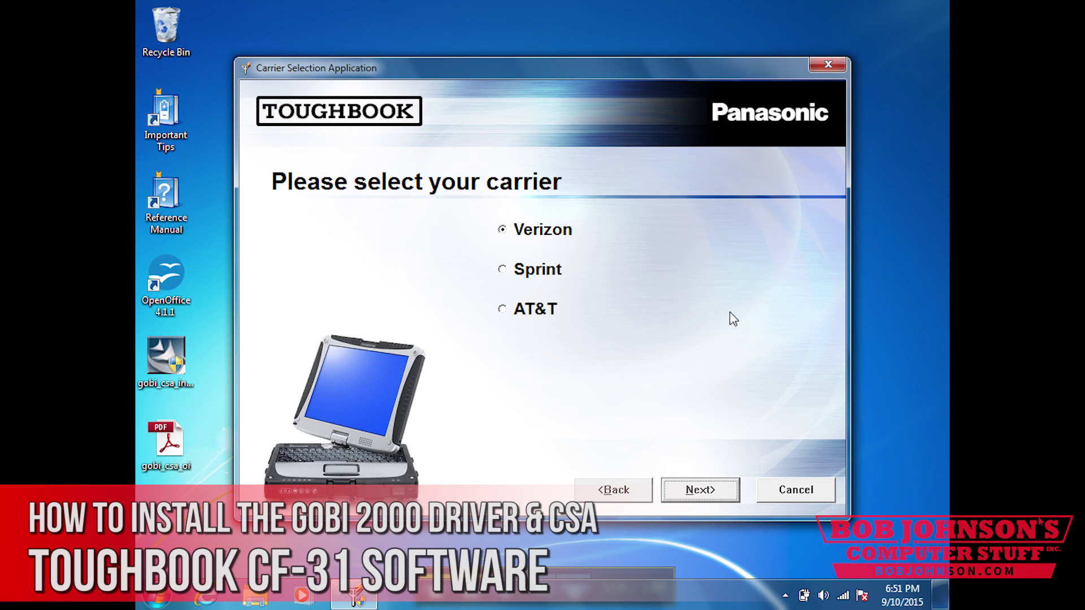